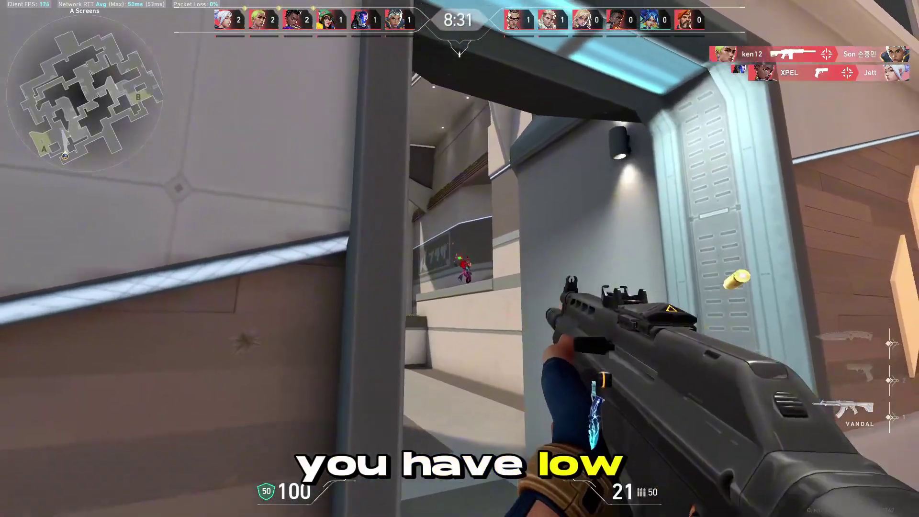
Step: Fire the Vandal at enemies down the corridor and by the wall to land a kill
click(459, 259)
click(459, 259)
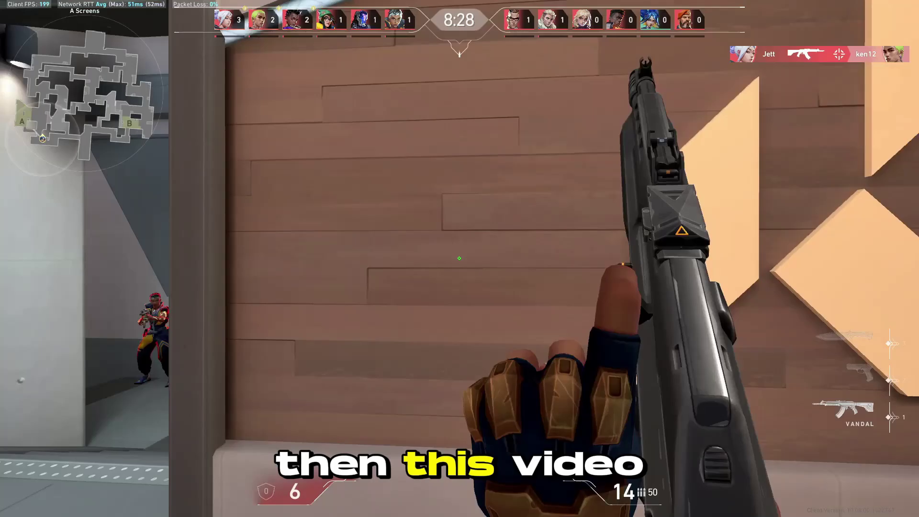
click(459, 258)
click(459, 258)
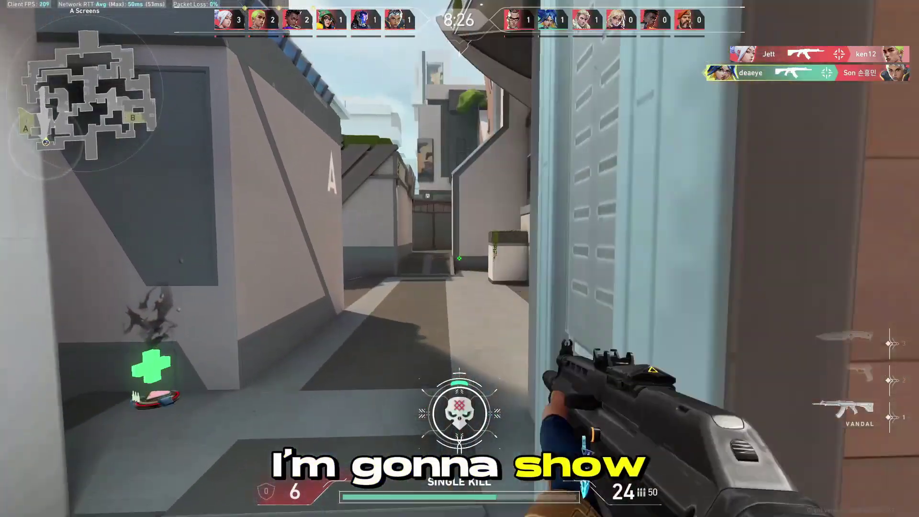
Step: Alternate between the knife and the rifle while moving through the map after respawning
key(3)
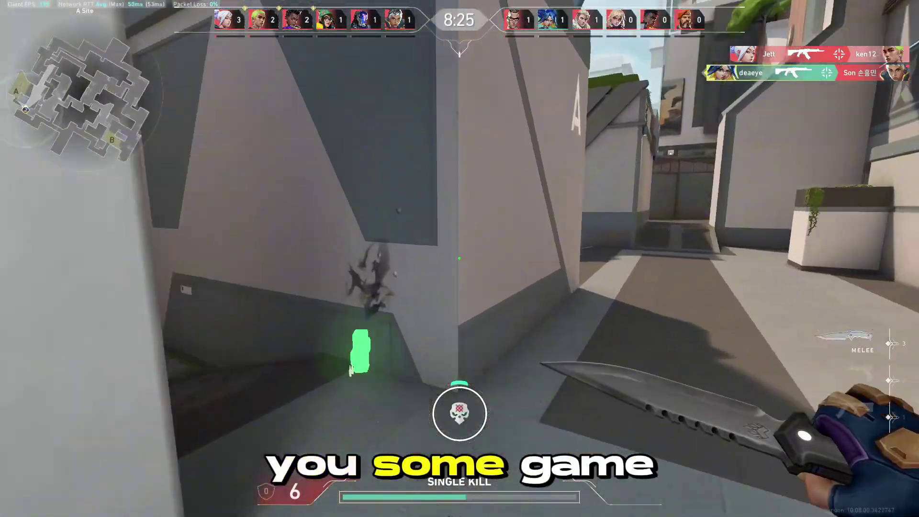
key(1)
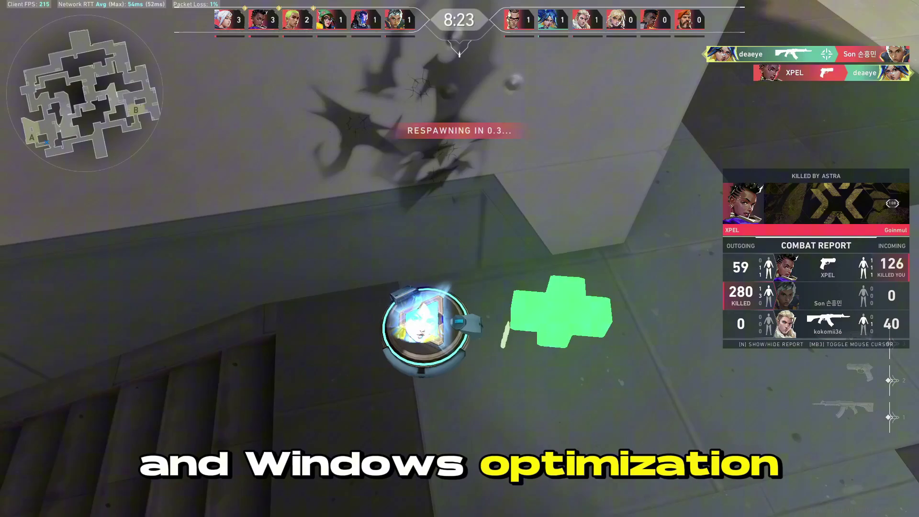
key(3)
key(1)
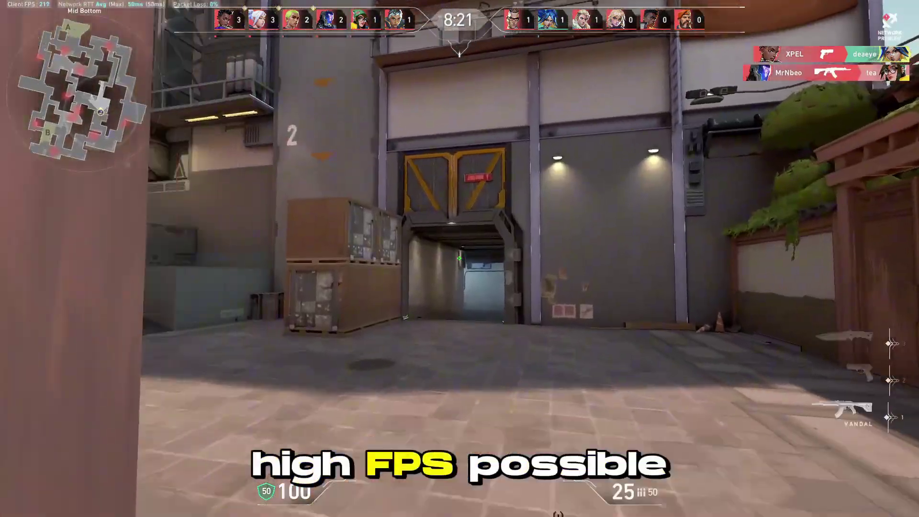
key(3)
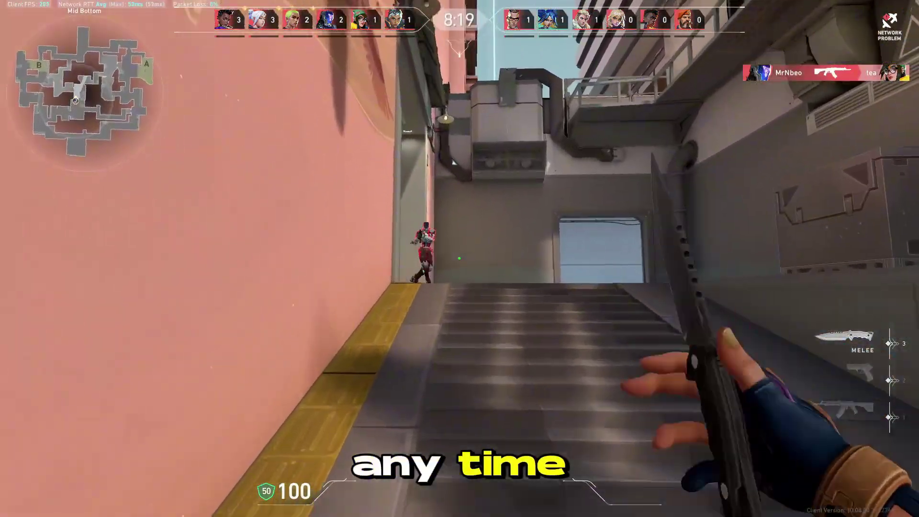
key(1)
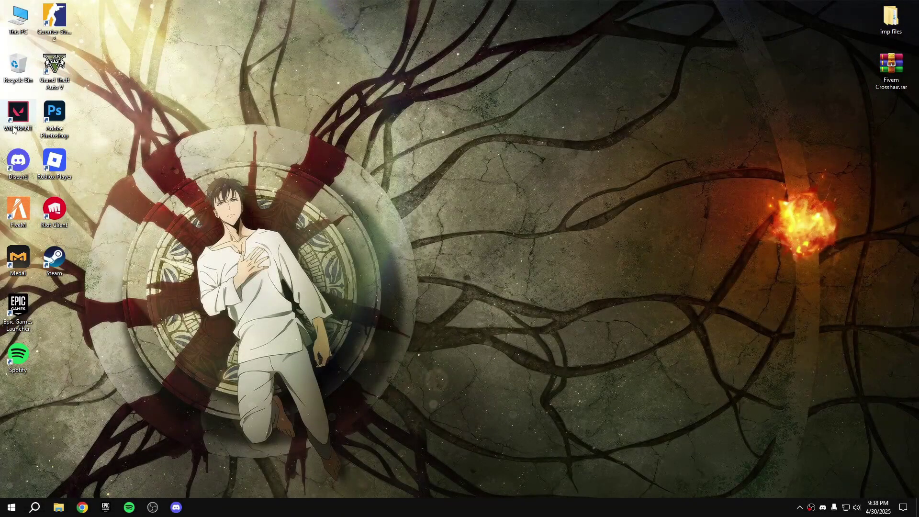
Step: Open the VALORANT shortcut's Properties at the Compatibility tab
right_click(14, 122)
click(57, 352)
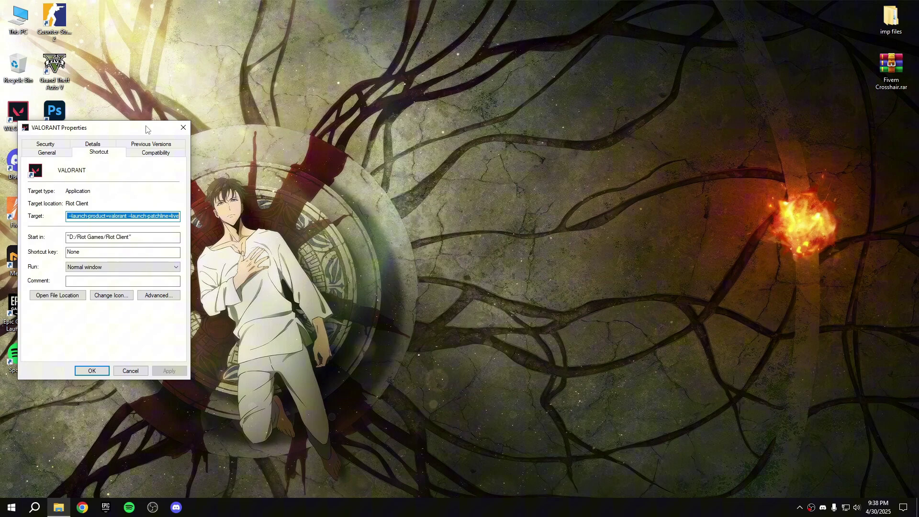
drag(146, 129, 269, 110)
click(277, 135)
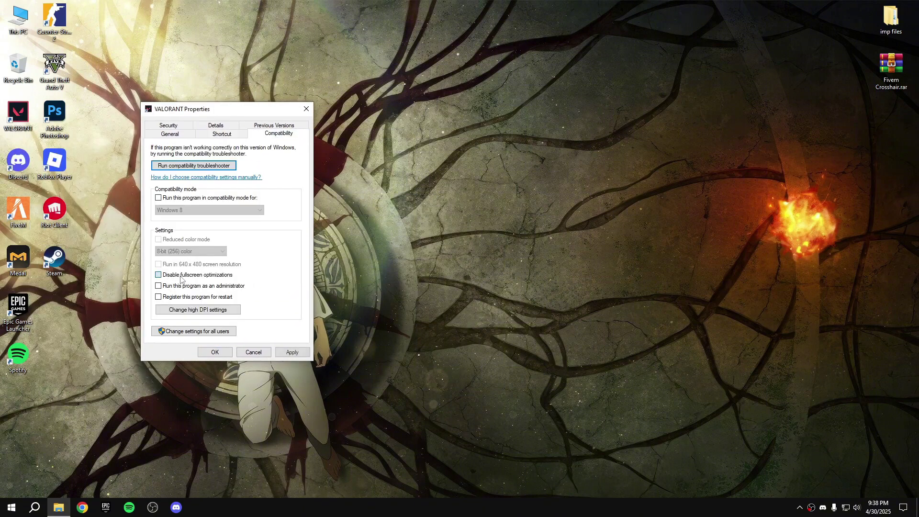
Step: Turn off the high DPI scaling override, then apply and save the compatibility settings
click(188, 308)
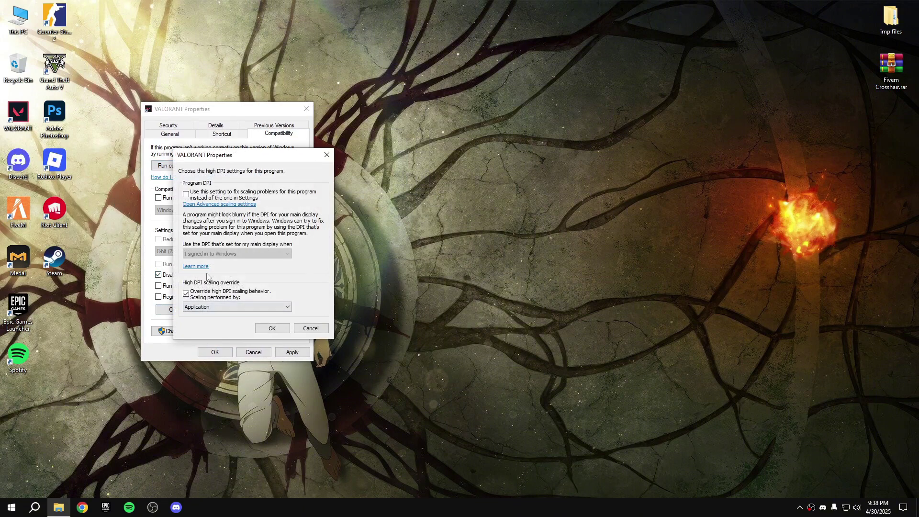
click(194, 297)
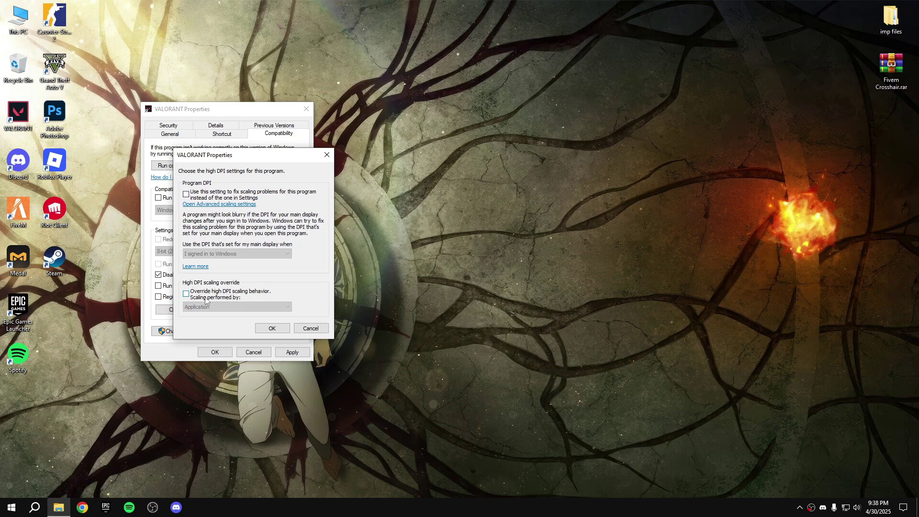
click(272, 328)
click(290, 352)
click(215, 352)
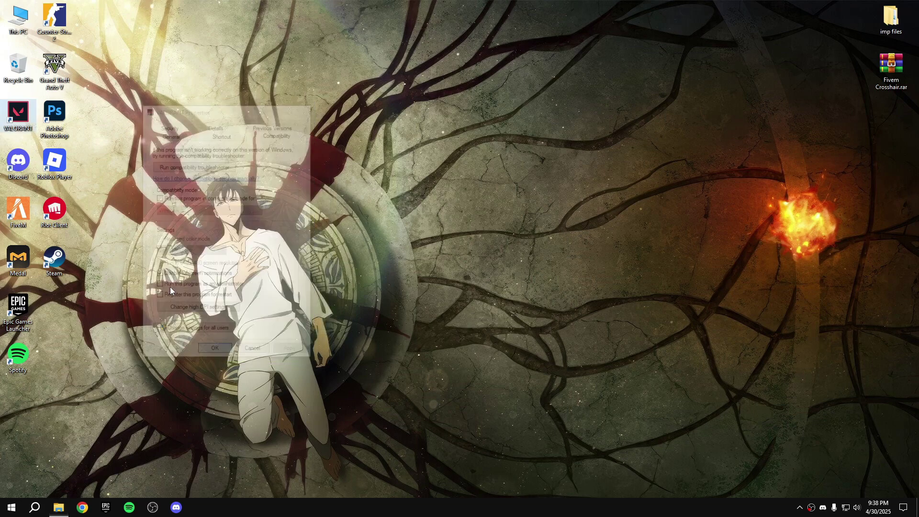
Step: Search 'graphics' to open Graphics settings and browse for a program to add
click(34, 507)
text(graphics)
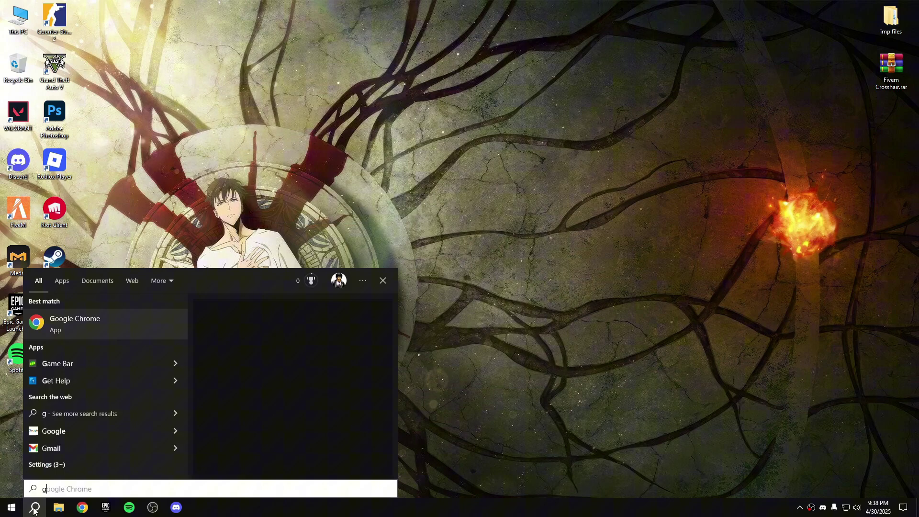
click(105, 324)
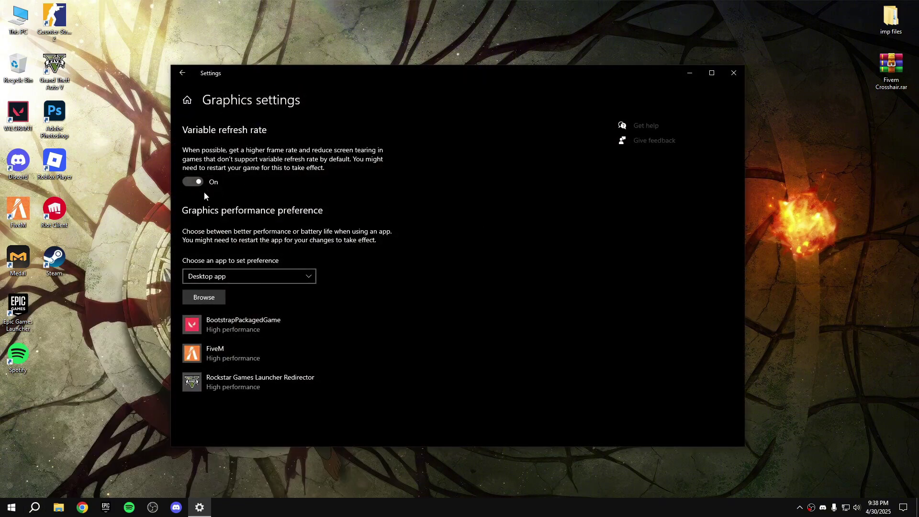
click(203, 298)
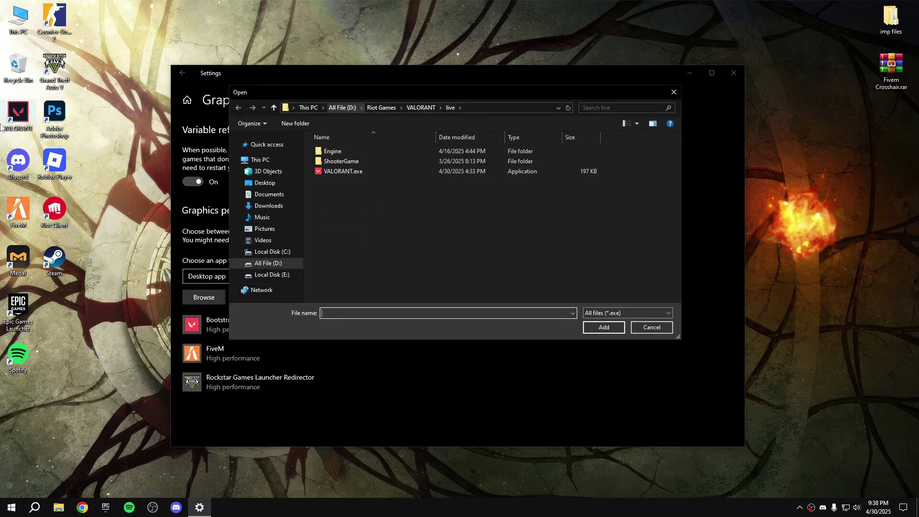
Step: Copy the D:\Riot Games\VALORANT\live folder path from the shortcut's file location
right_click(16, 119)
click(37, 136)
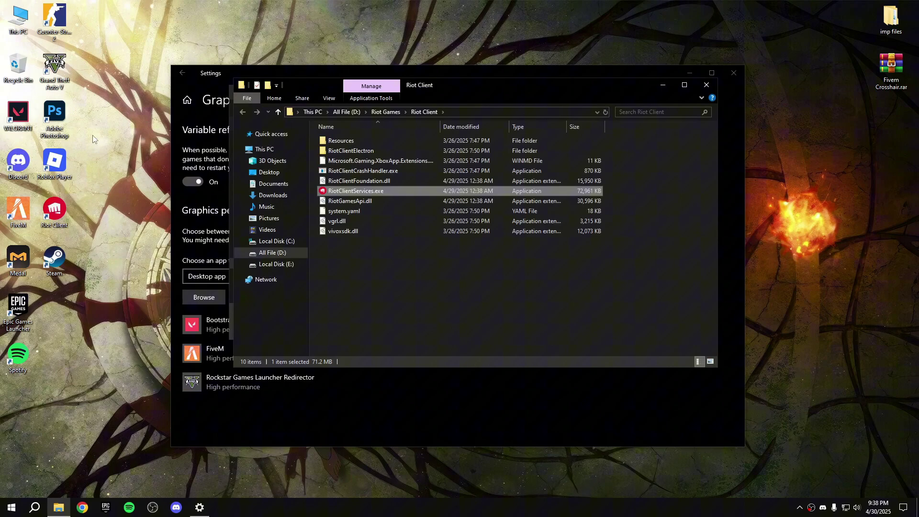
click(491, 113)
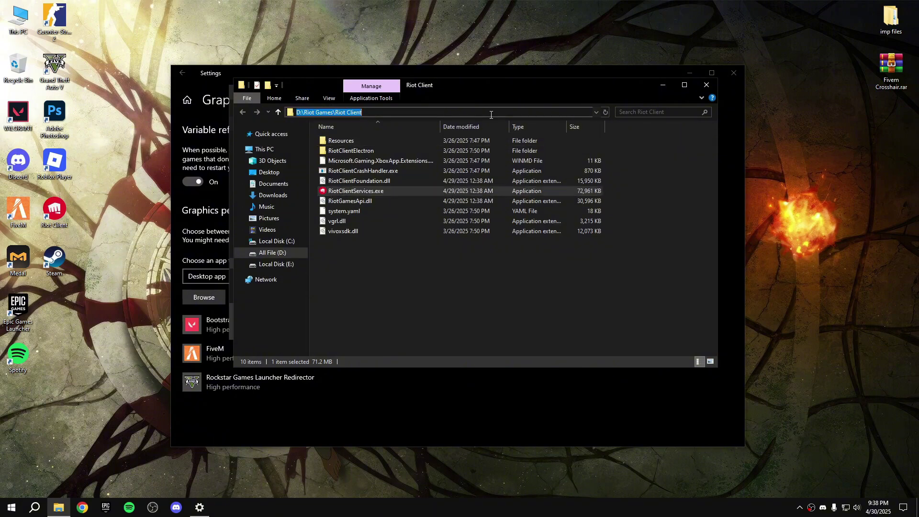
click(346, 134)
click(388, 113)
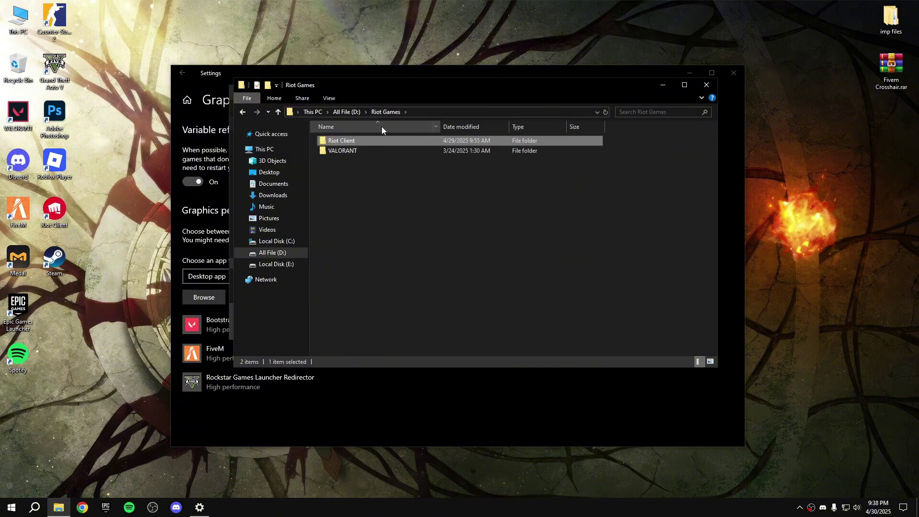
double_click(369, 151)
double_click(365, 142)
click(505, 113)
key(ctrl+c)
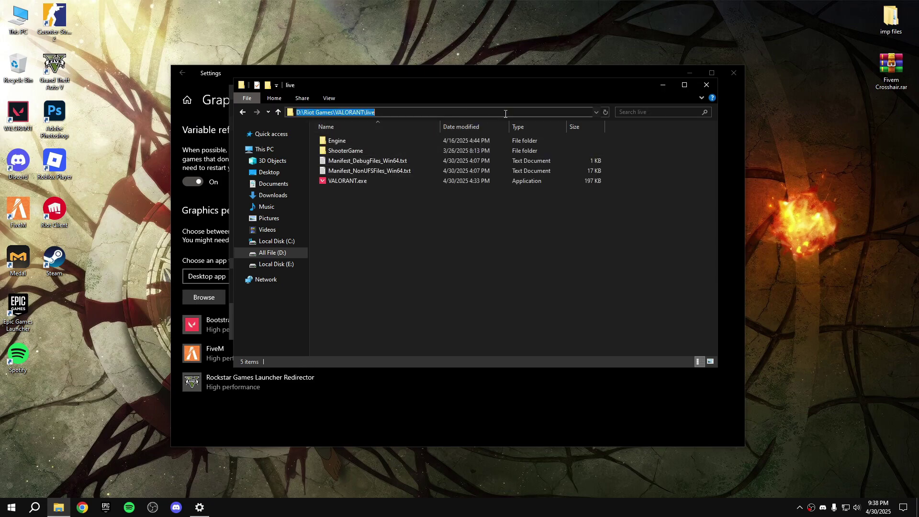
click(711, 92)
Step: Paste the live folder path into the file picker and add VALORANT.exe to the graphics list
click(472, 107)
key(ctrl+v)
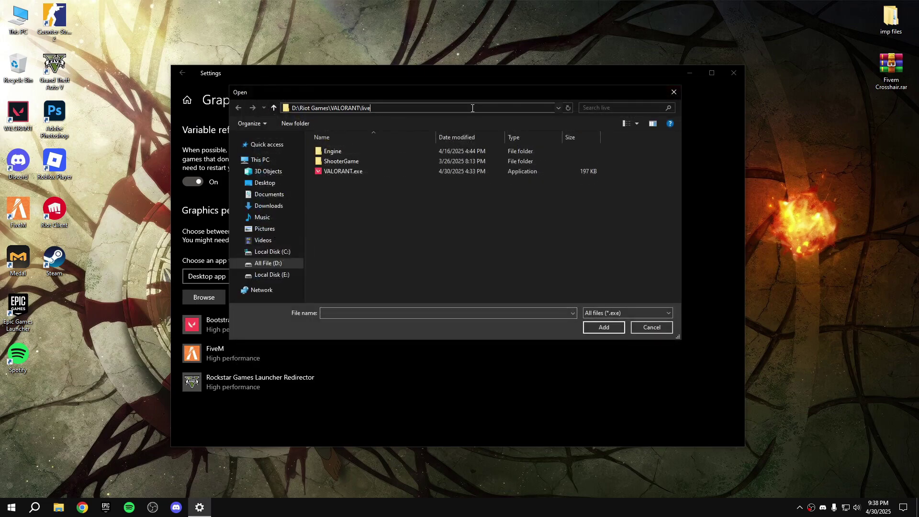
key(Return)
click(359, 172)
click(605, 327)
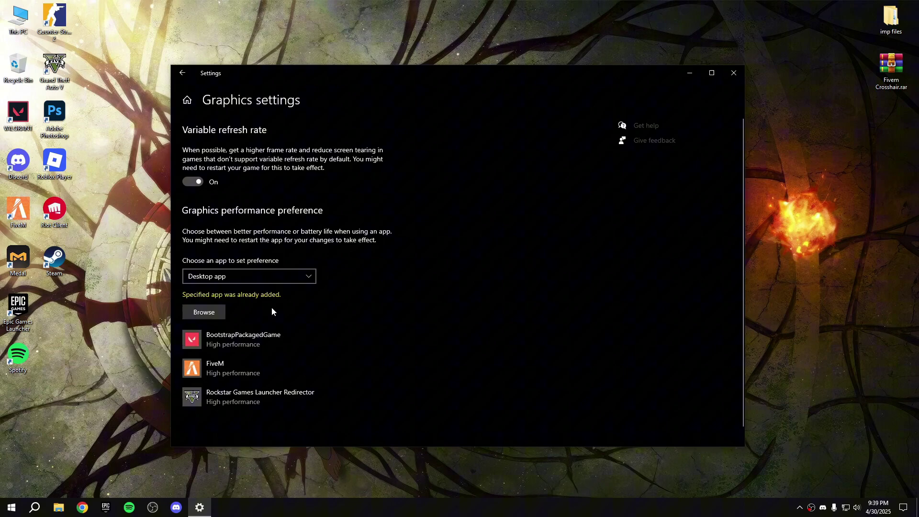
Step: Save the app's graphics preference as High performance on the AMD Radeon RX 6600 XT
click(235, 350)
click(322, 378)
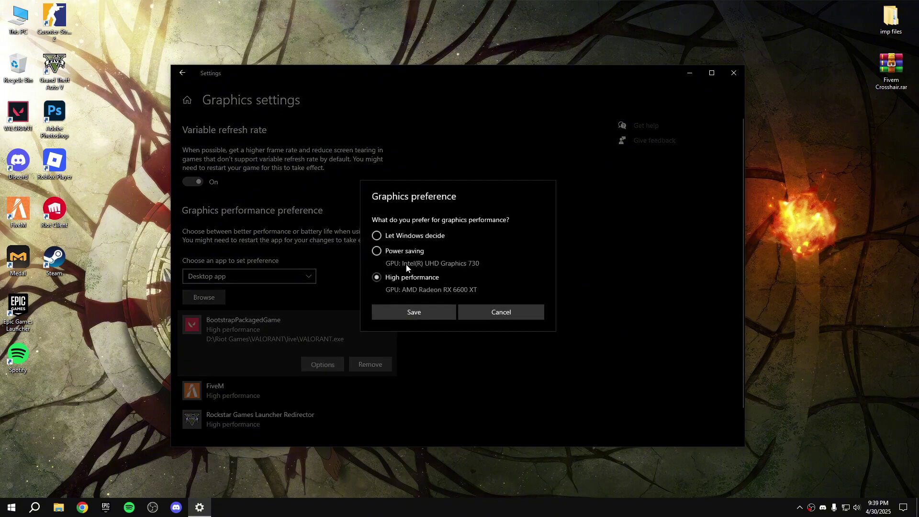
click(434, 312)
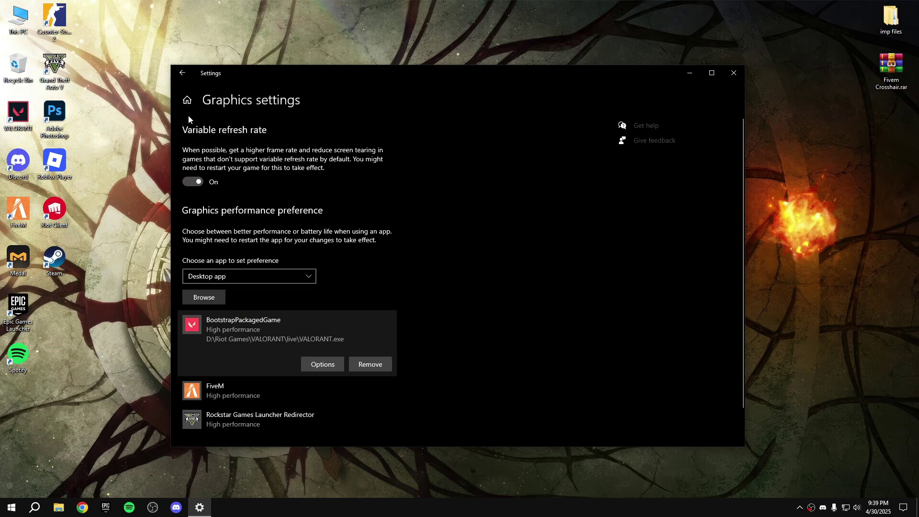
click(188, 102)
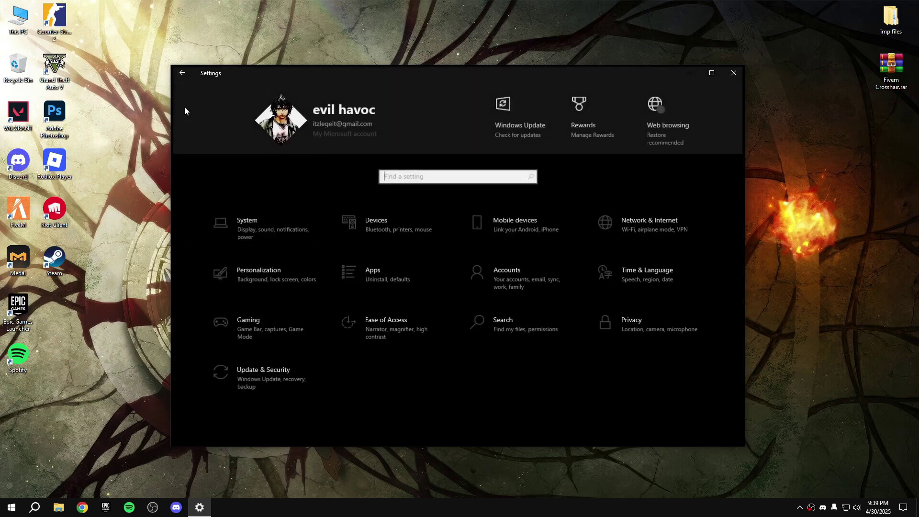
click(286, 330)
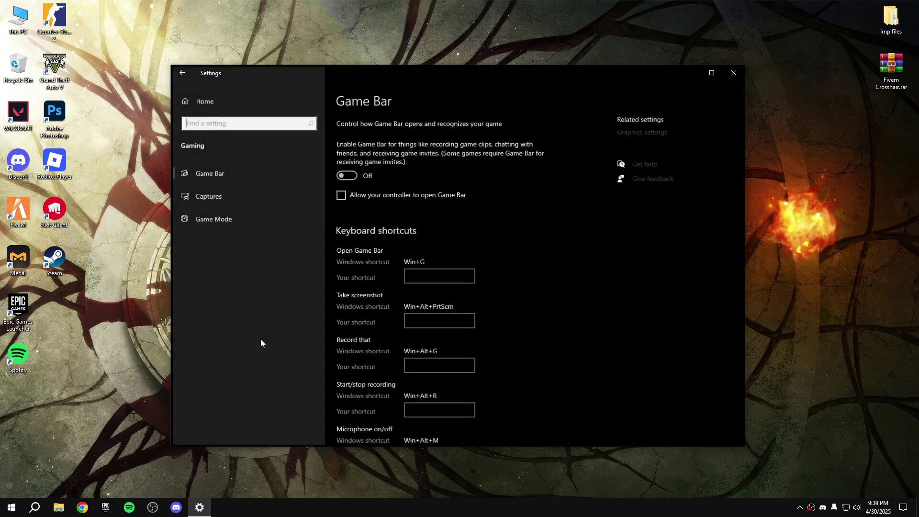
click(271, 214)
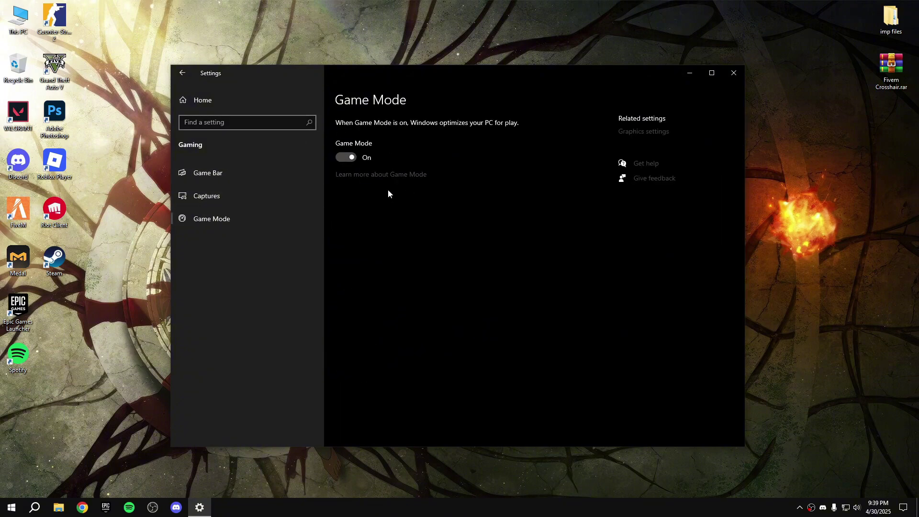
click(729, 79)
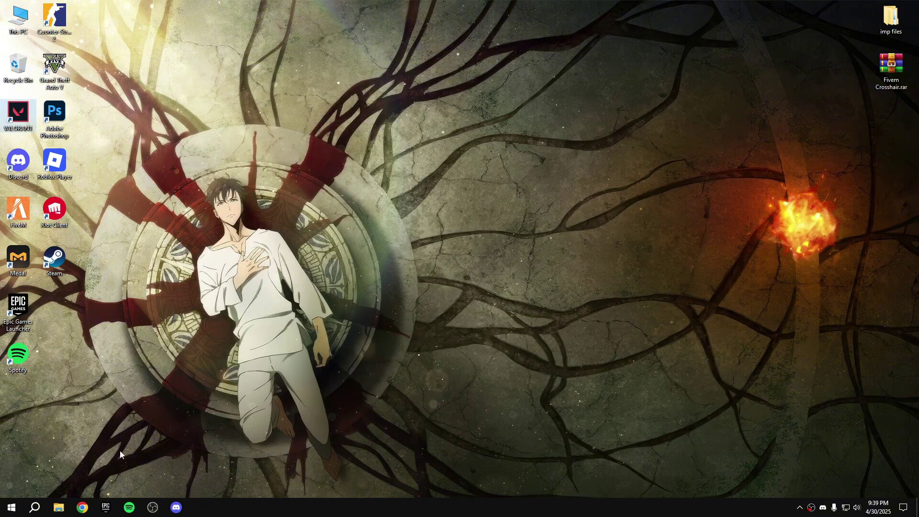
click(12, 507)
click(14, 467)
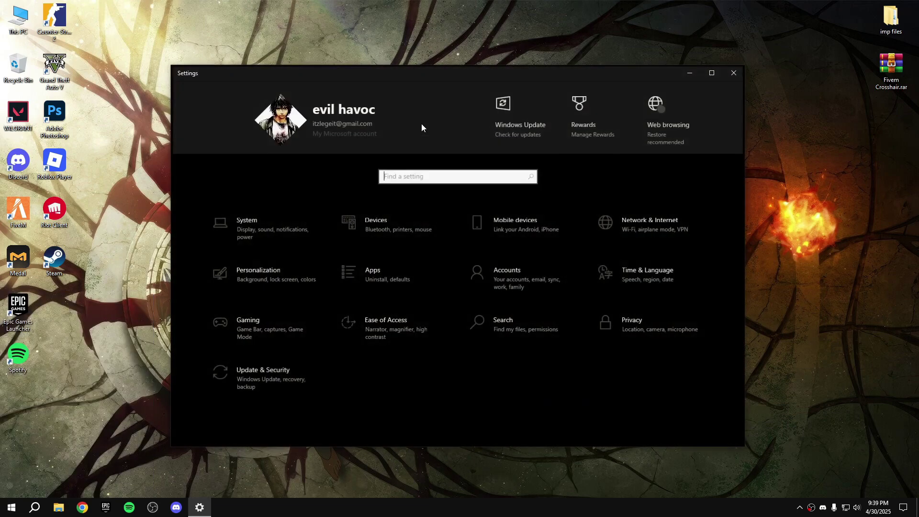
click(280, 225)
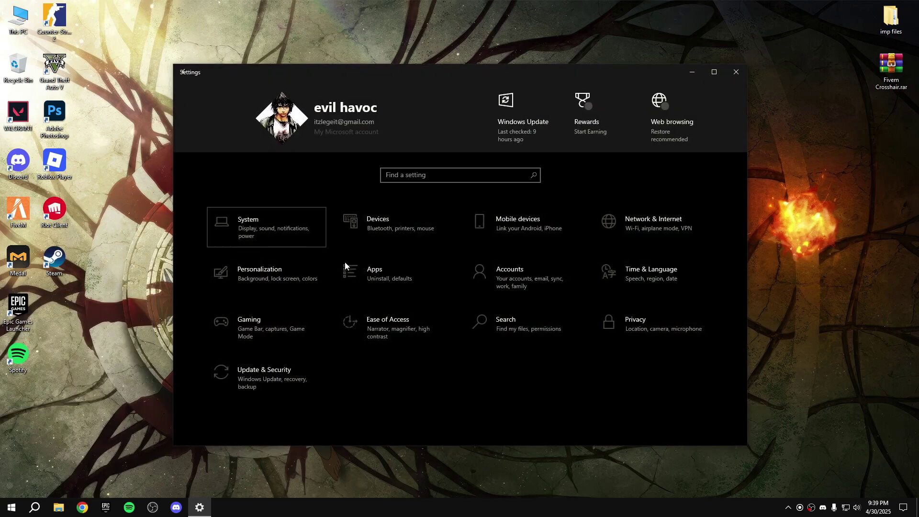
click(252, 217)
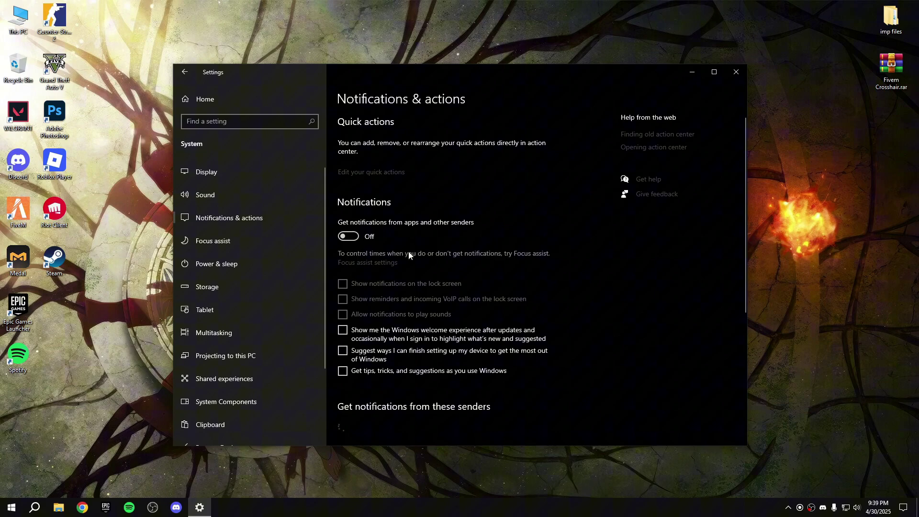
scroll(392, 350, down, 3)
scroll(452, 331, up, 5)
scroll(258, 323, down, 2)
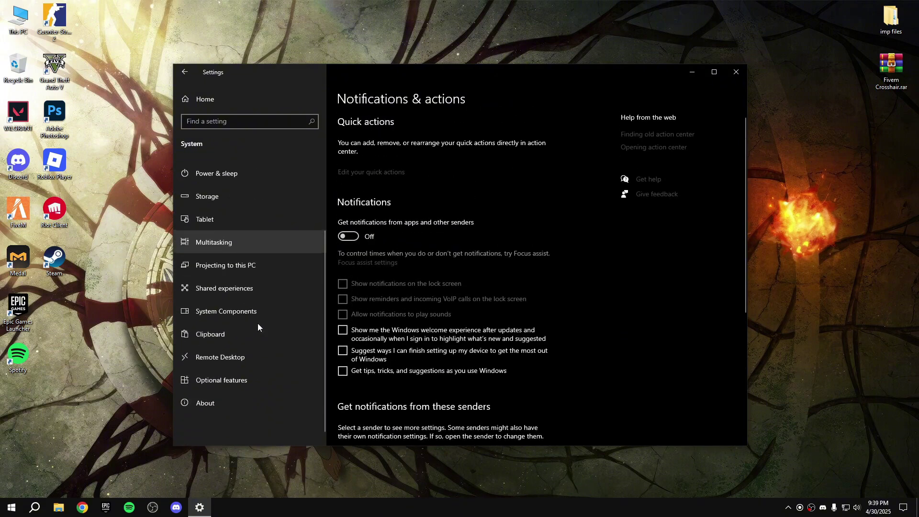
scroll(254, 336, up, 3)
Step: Open Privacy settings and check the Notifications and Phone calls permissions are off
click(233, 101)
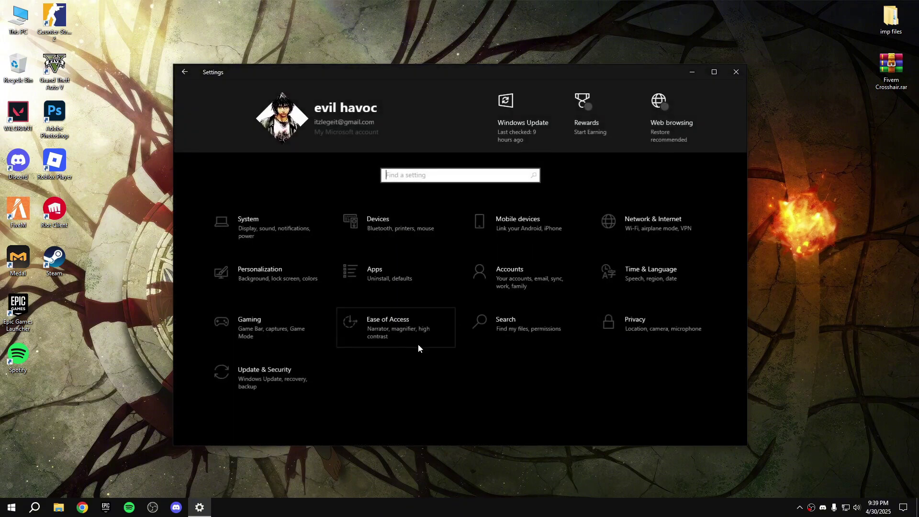
click(714, 321)
scroll(248, 243, down, 4)
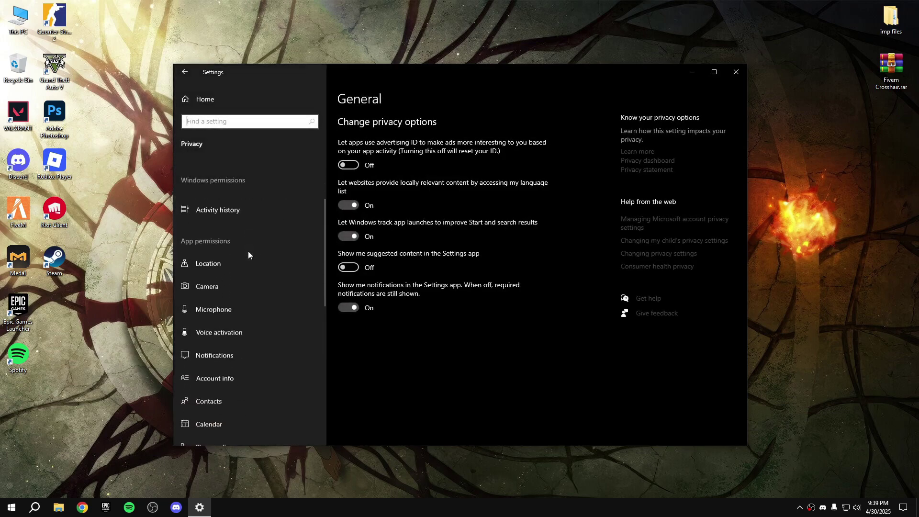
click(230, 360)
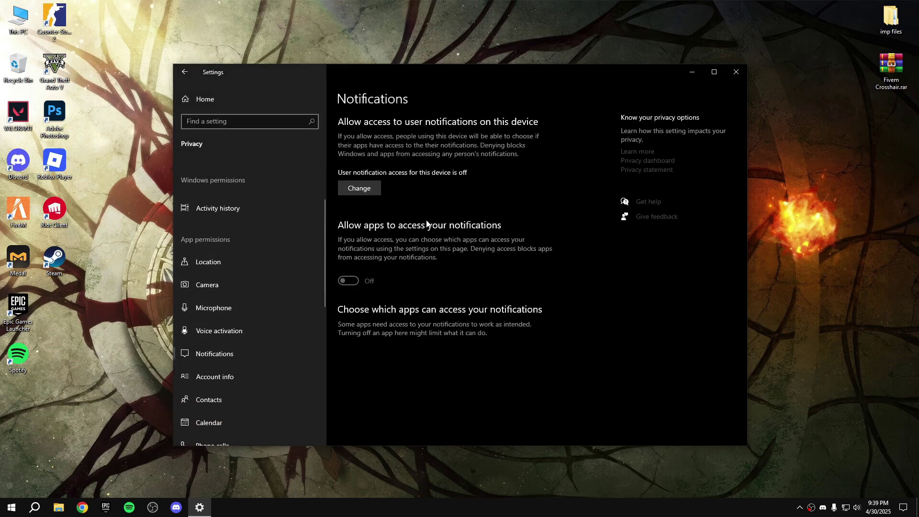
scroll(255, 310, down, 3)
click(264, 276)
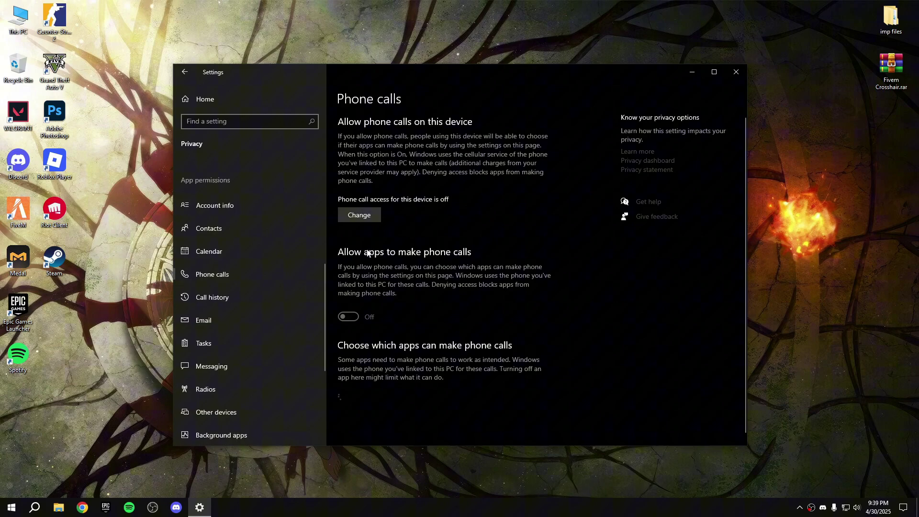
Step: Check the Email, Radios and Background apps permissions are all off
click(239, 321)
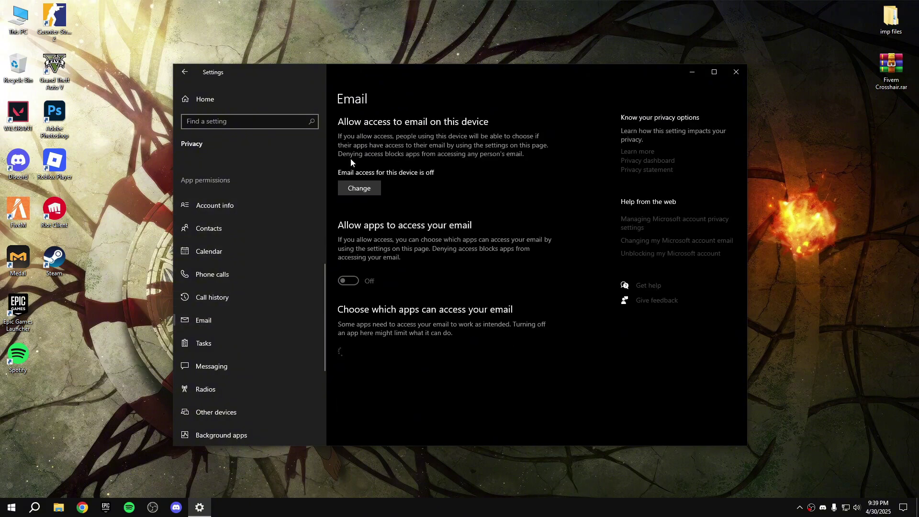
scroll(263, 326, down, 2)
click(242, 345)
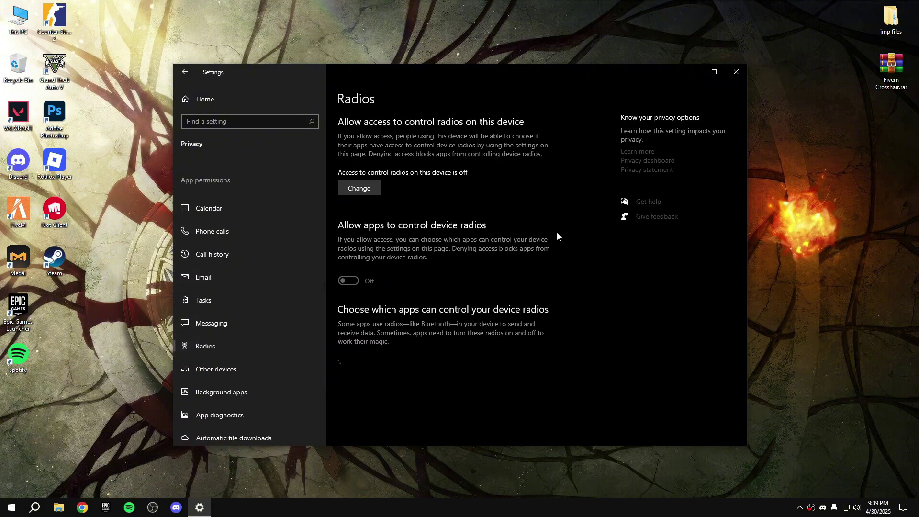
scroll(257, 280, down, 2)
click(242, 349)
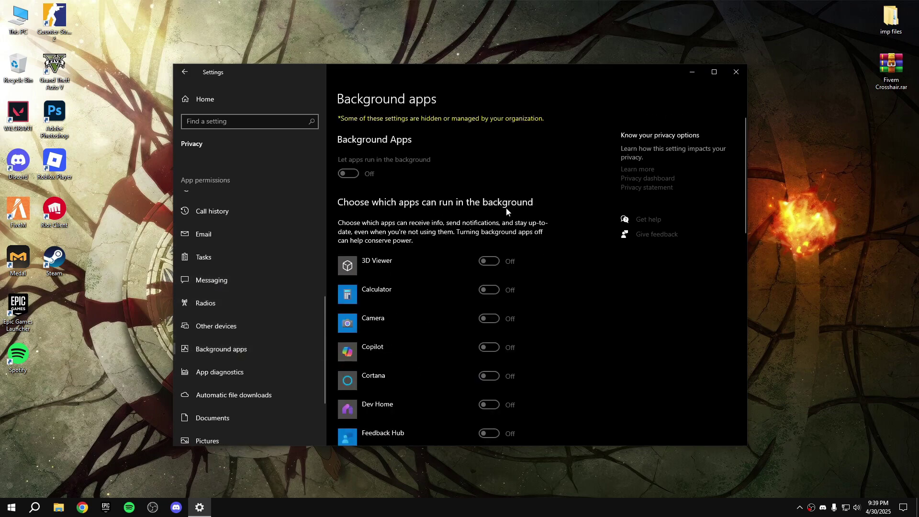
scroll(261, 281, down, 2)
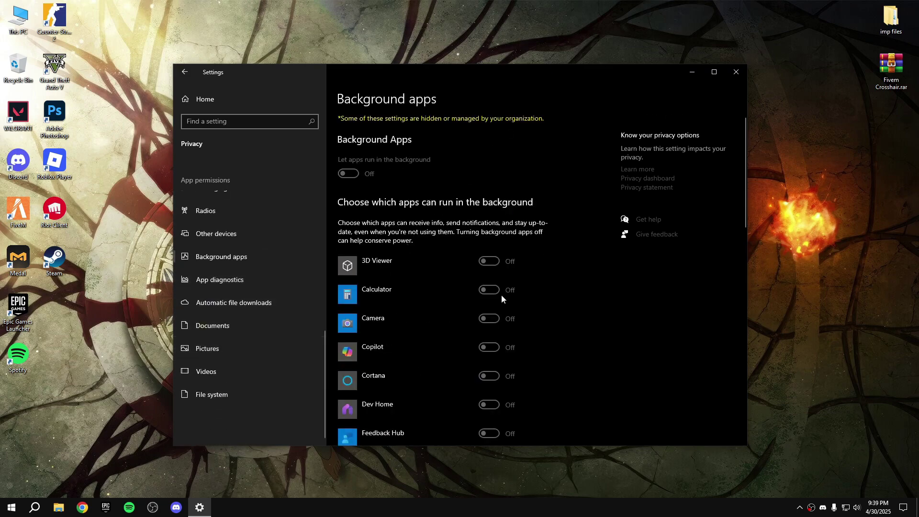
scroll(249, 216, up, 6)
scroll(247, 277, up, 3)
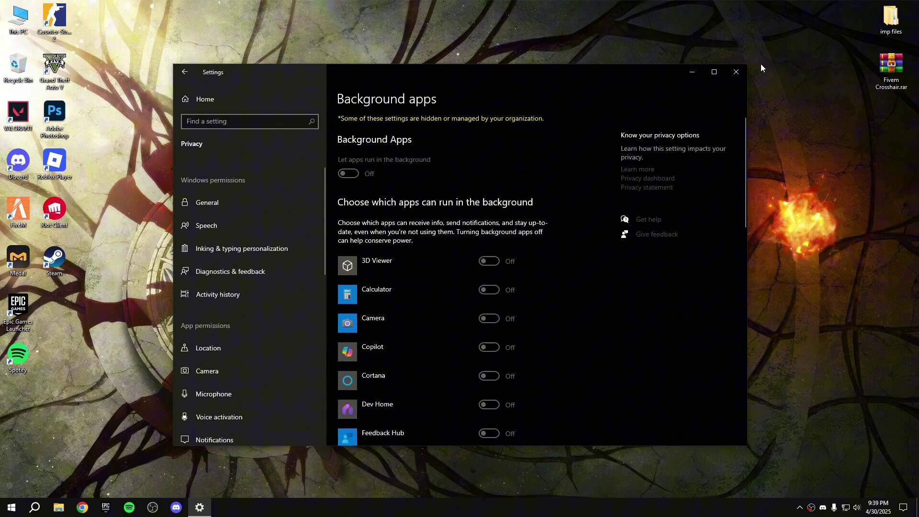
Step: Extract the Valorant Optimization Pack archive on the desktop and open the extracted folder
click(736, 73)
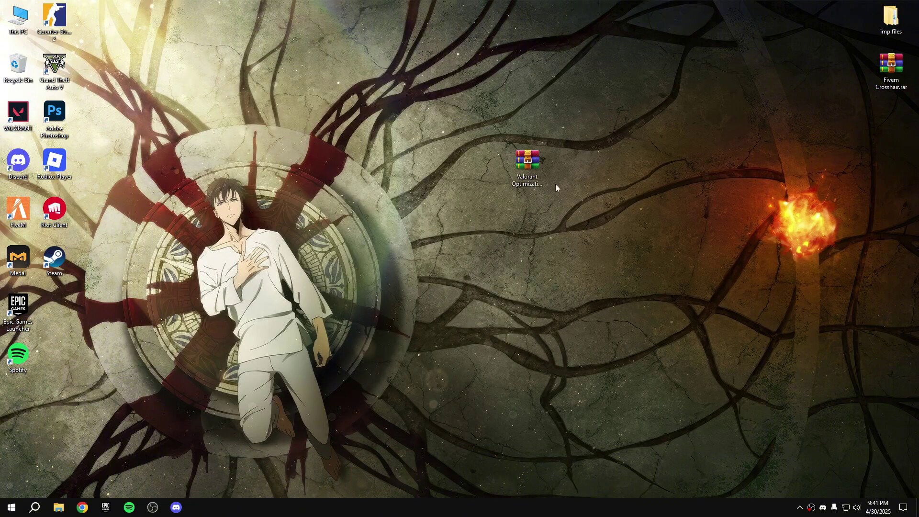
right_click(521, 168)
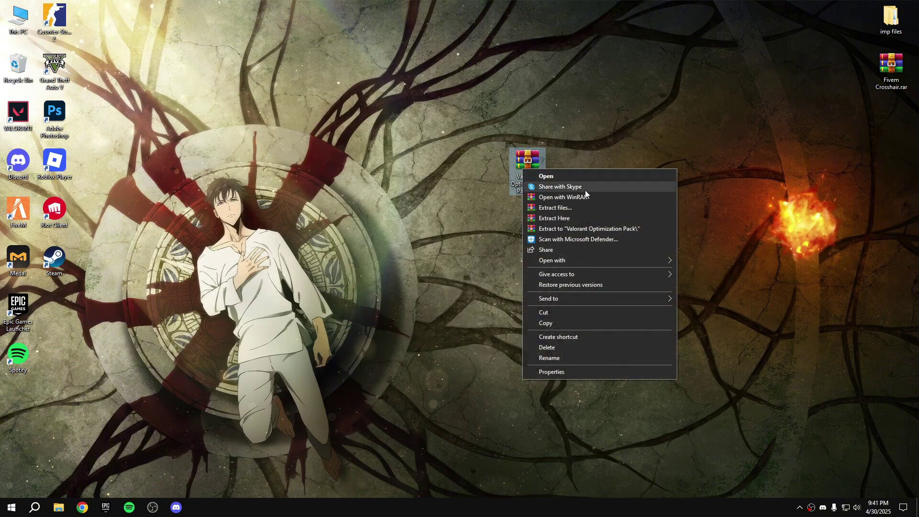
click(584, 219)
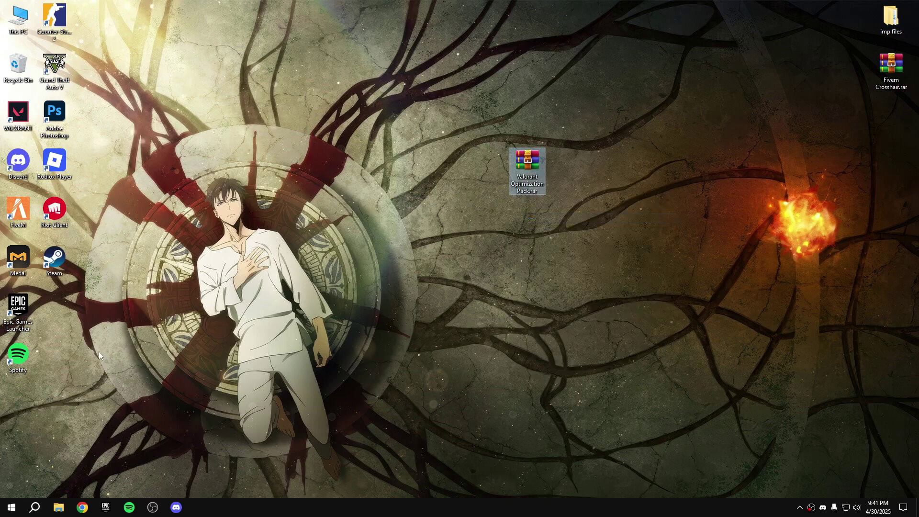
double_click(498, 180)
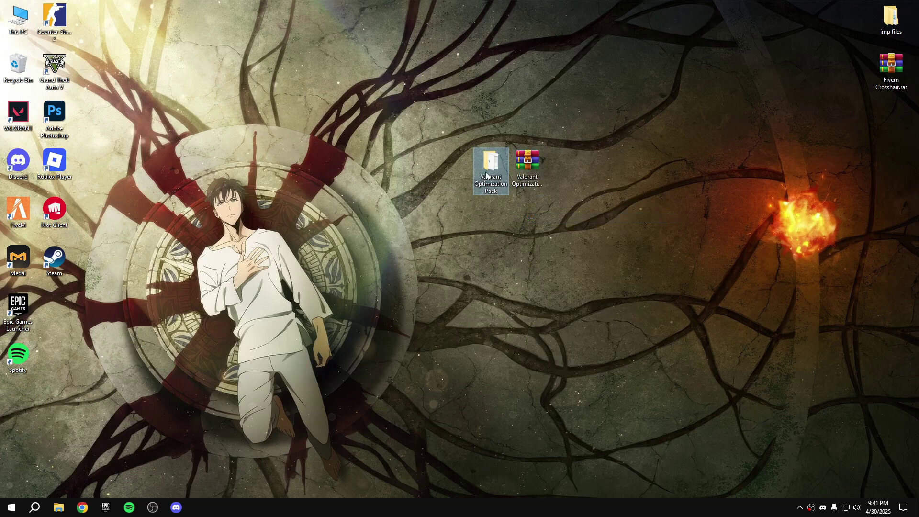
drag(415, 88, 414, 103)
Step: Run DeviceCleanup.exe as administrator, which finds 0 non-present devices, then close it
double_click(350, 158)
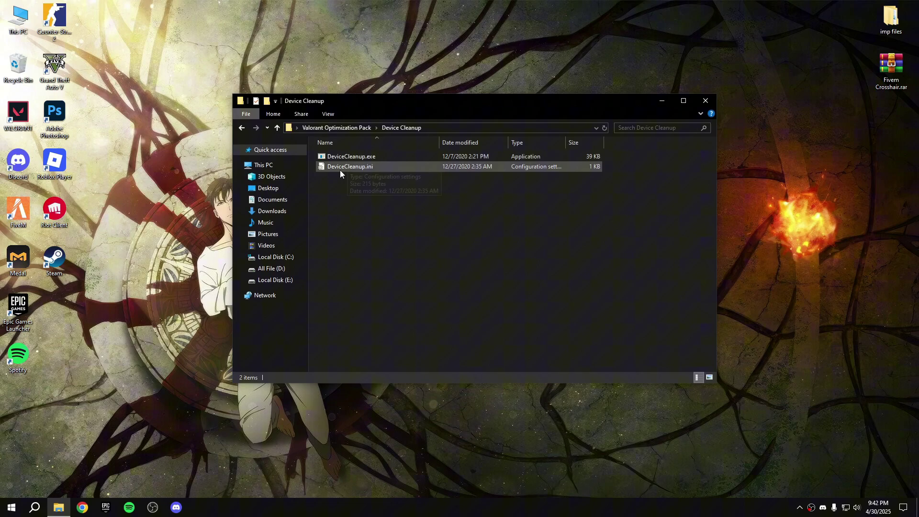
right_click(349, 160)
click(385, 177)
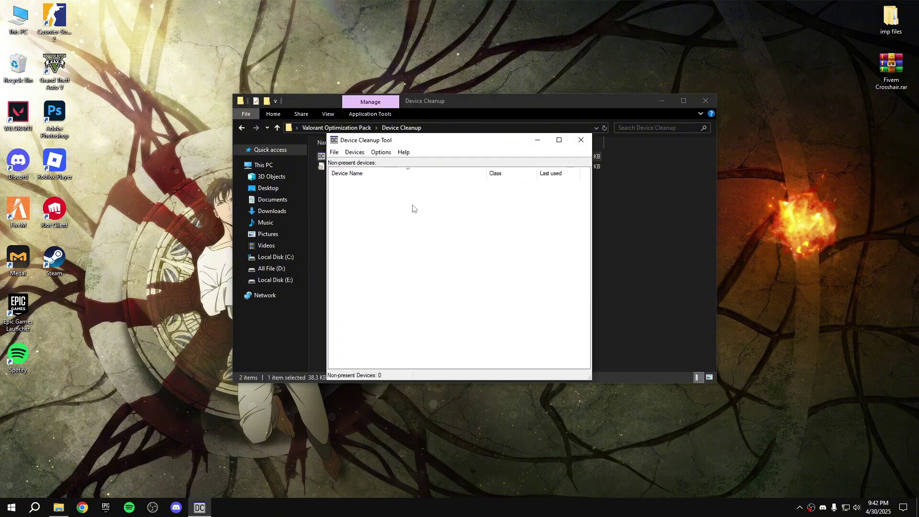
right_click(368, 189)
click(581, 140)
Step: Run Havocfps Power Plan.cmd from the Power Plan folder to import the Ultimate Performance plan
click(581, 140)
key(BackSpace)
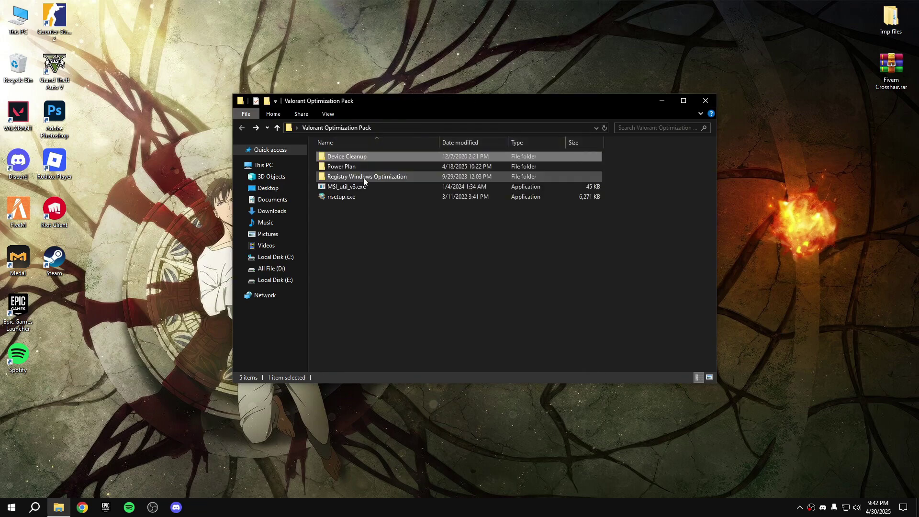
double_click(350, 166)
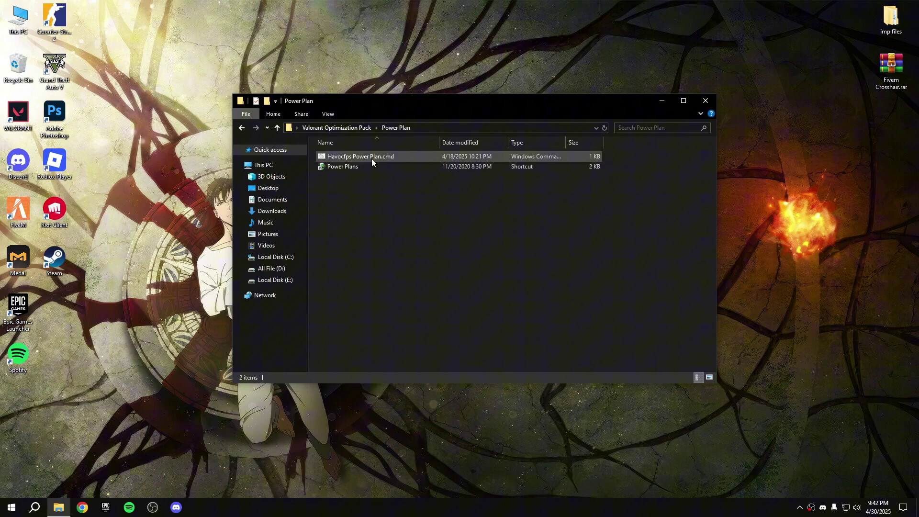
double_click(364, 157)
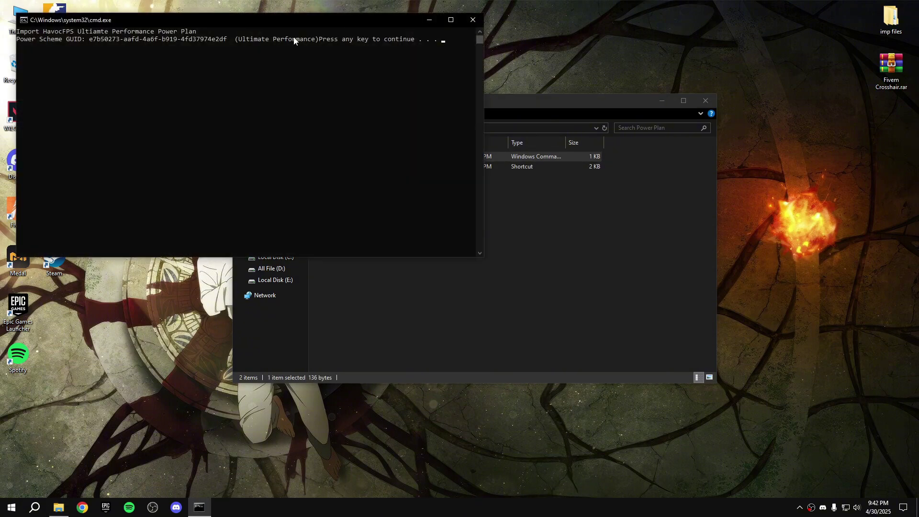
drag(296, 19, 445, 96)
key(Return)
Step: Open Edit power plan via search and view the Power Options list of plans
click(34, 508)
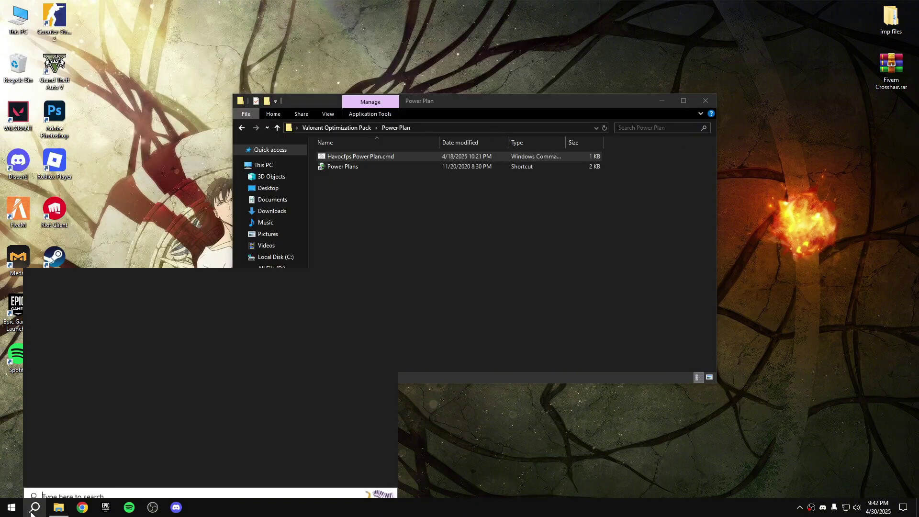
text(ed)
click(88, 396)
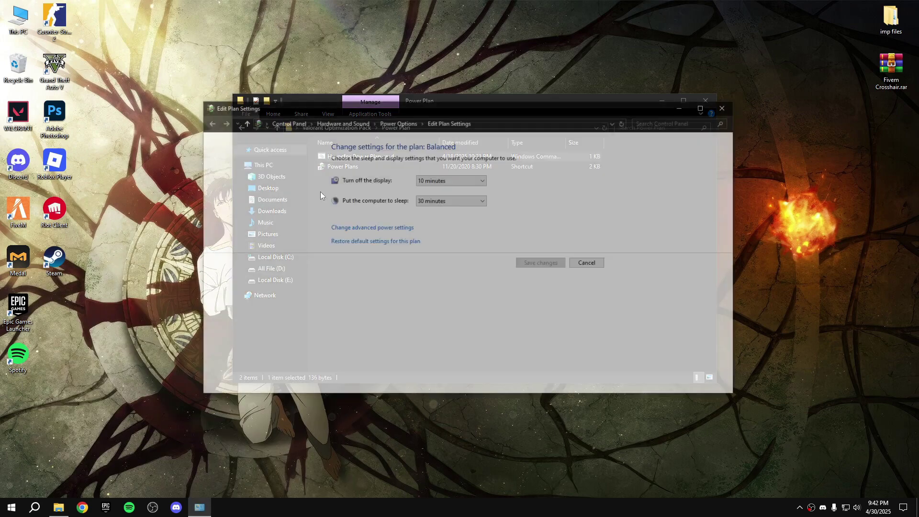
click(398, 122)
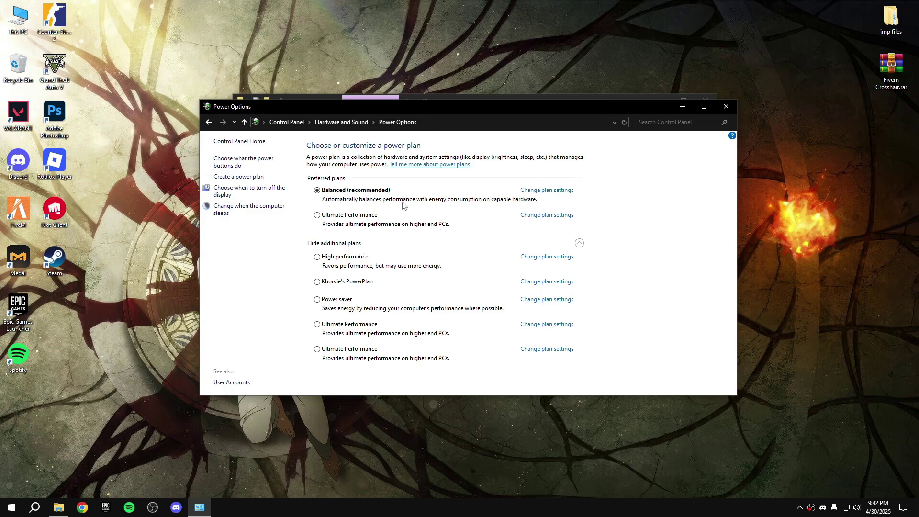
Step: Select all seven .reg files in Registry Windows Optimization and merge them
click(728, 106)
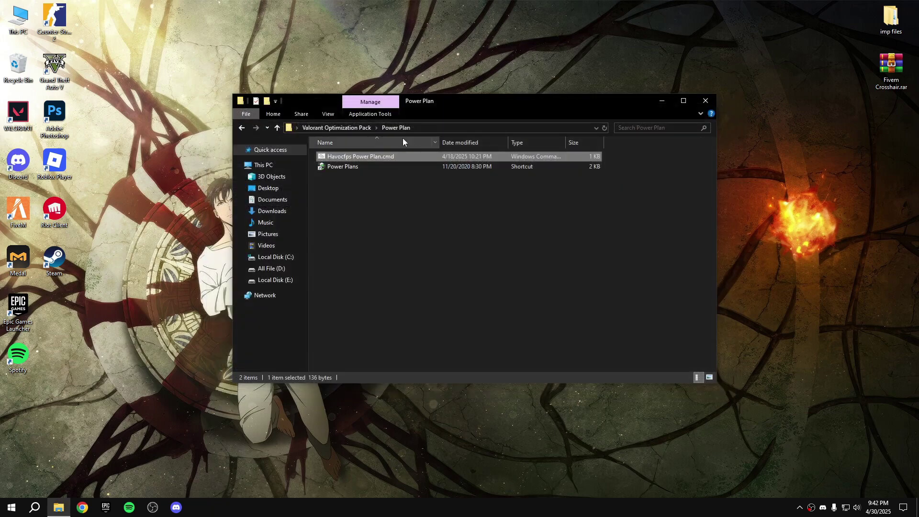
click(337, 128)
double_click(354, 177)
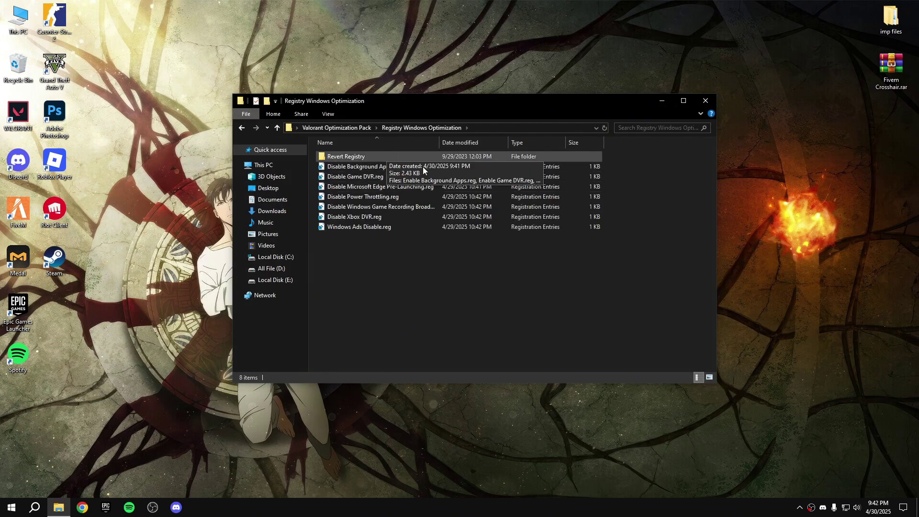
drag(370, 263, 373, 163)
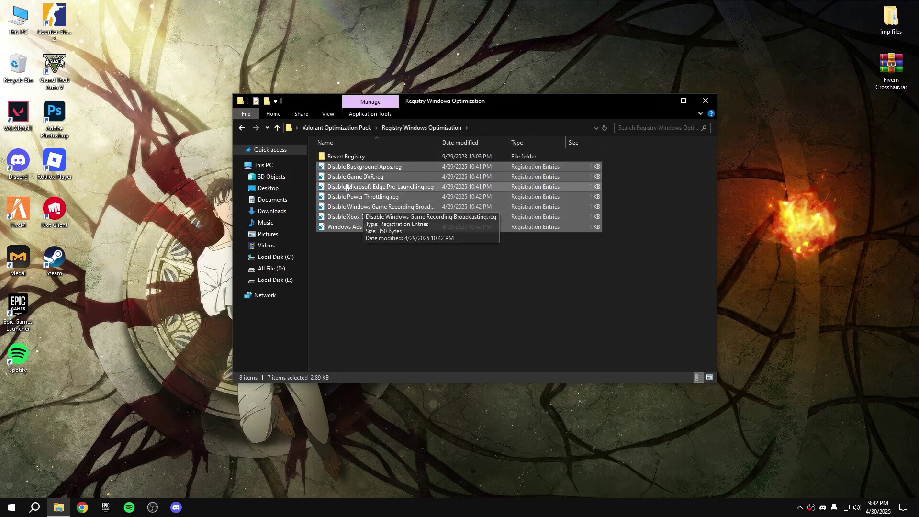
right_click(376, 182)
click(398, 188)
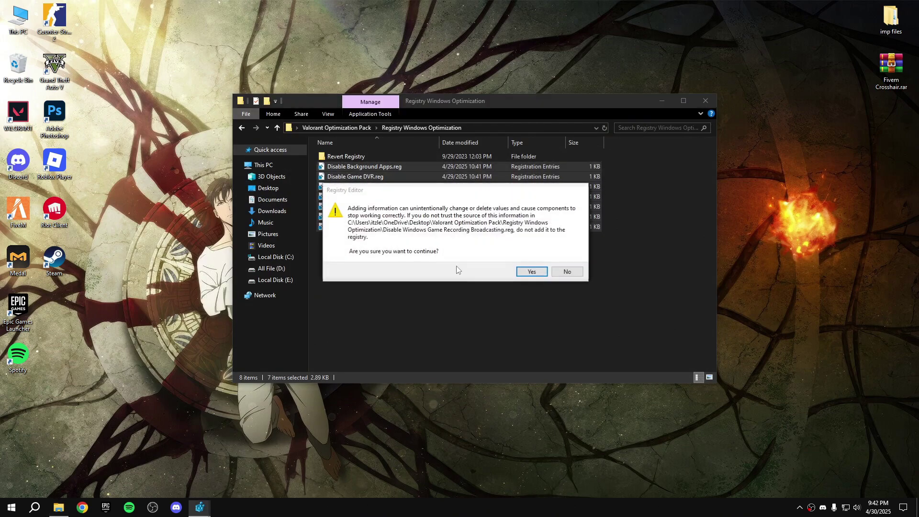
Step: Confirm Yes and OK on every registry merge prompt, then return to the Valorant Optimization Pack folder
click(532, 272)
click(567, 257)
click(532, 269)
click(565, 258)
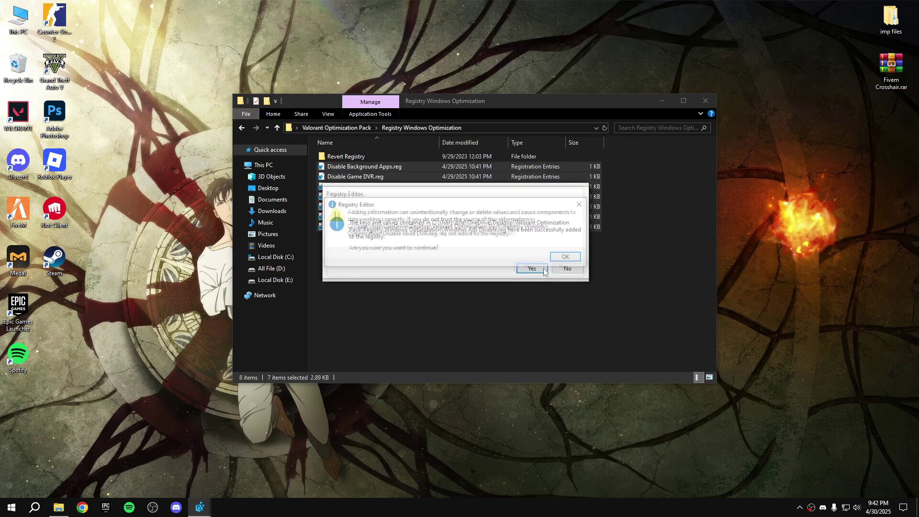
click(542, 269)
click(567, 257)
click(532, 268)
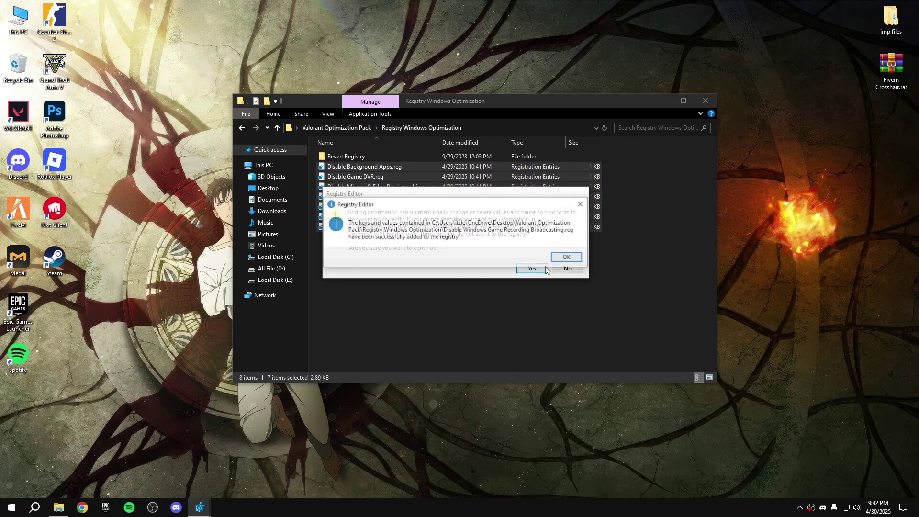
click(566, 257)
click(532, 268)
click(565, 259)
click(532, 269)
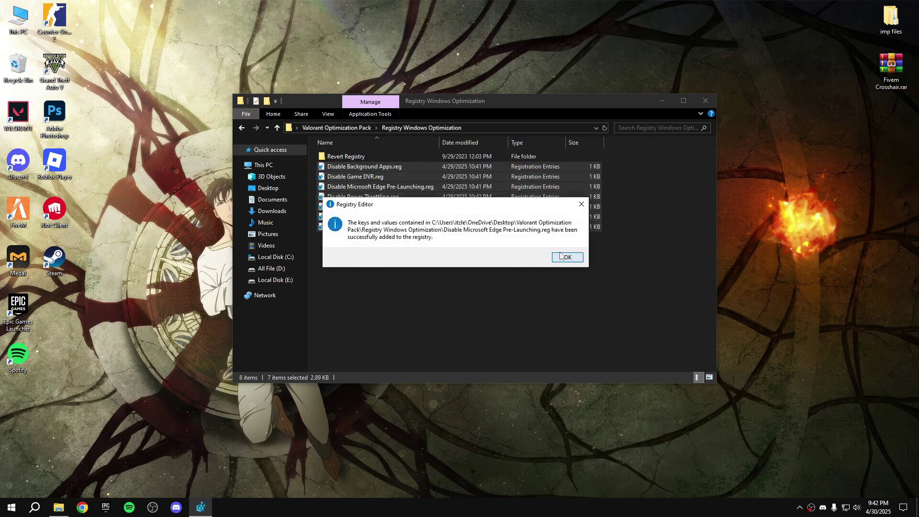
click(567, 257)
double_click(352, 157)
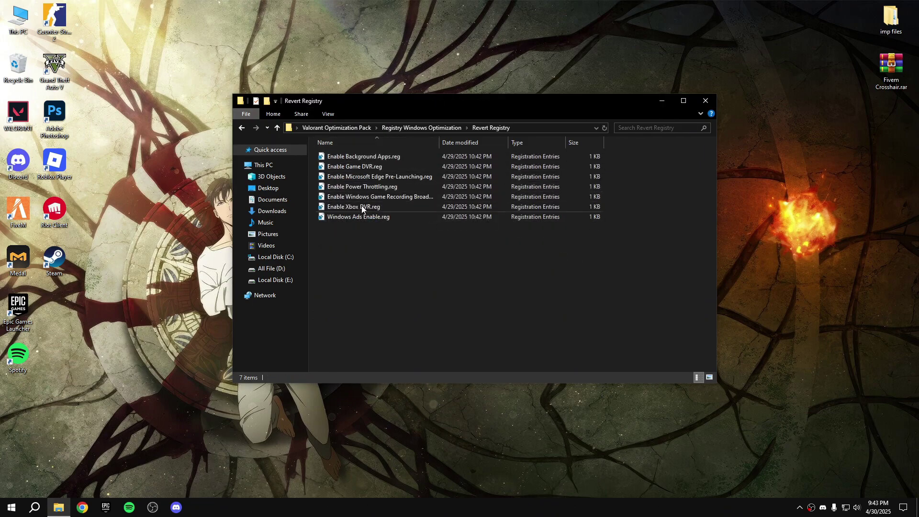
key(alt+Left)
key(alt+Left)
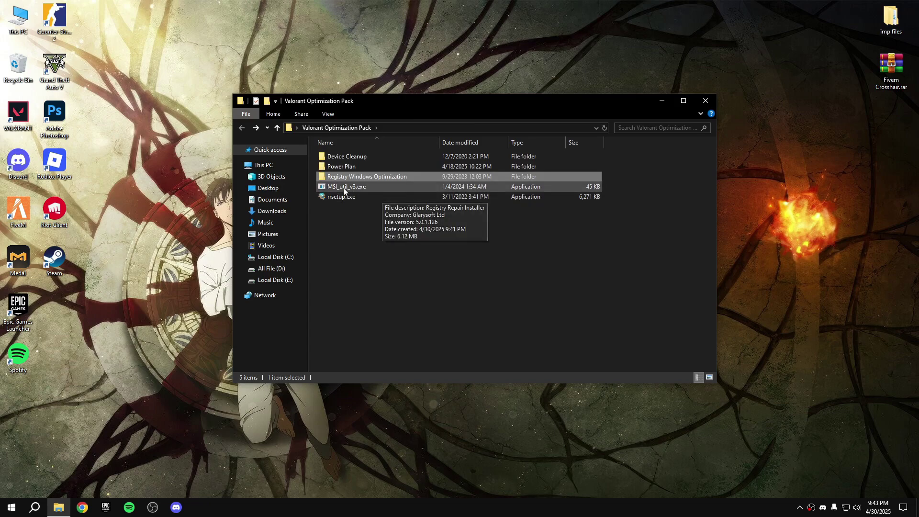
Step: Run MSI_util_v3 as administrator, enable MSI for the RX 6600 XT with High priority, and close it
click(358, 188)
right_click(358, 189)
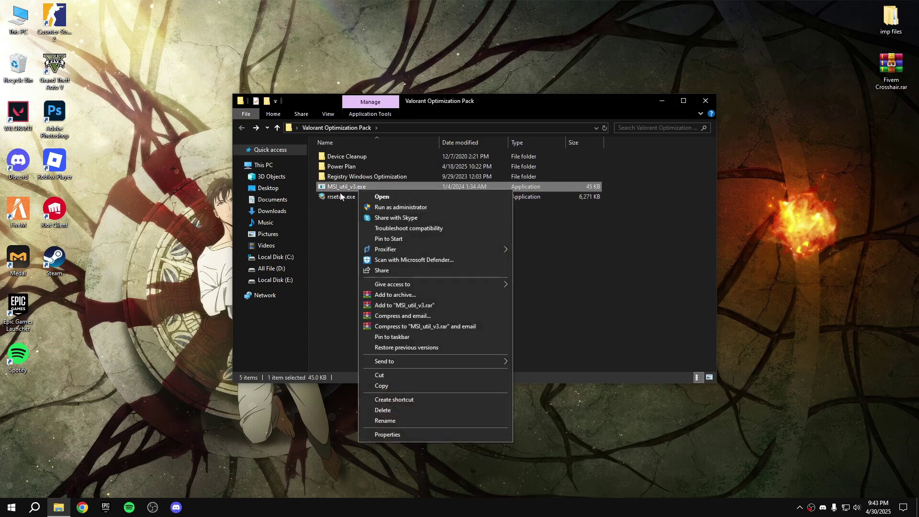
click(395, 209)
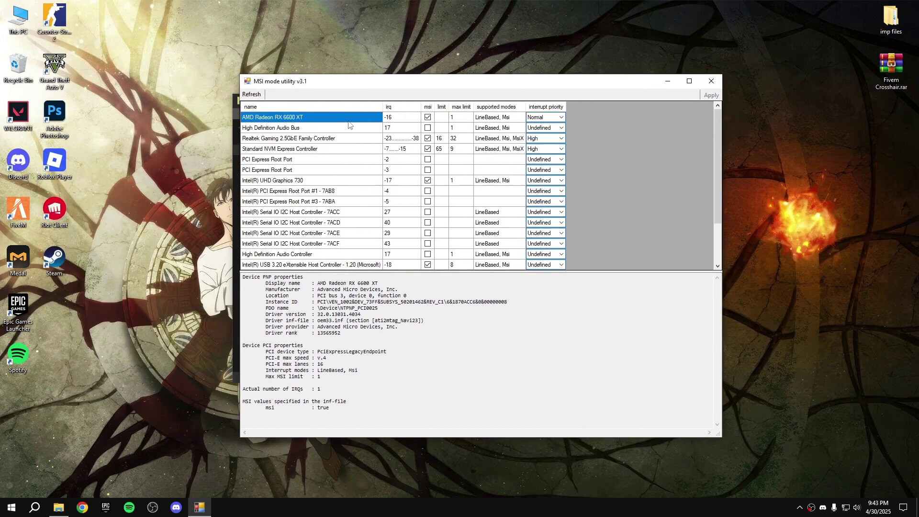
click(428, 118)
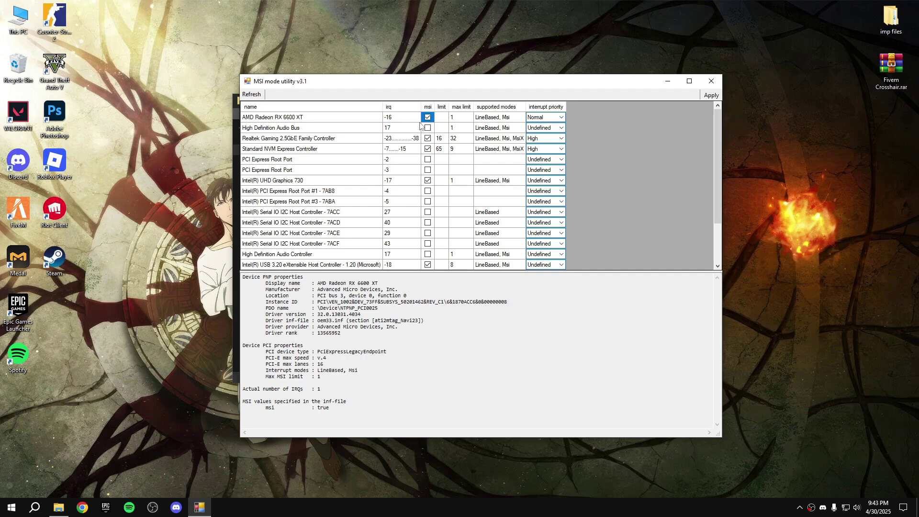
click(561, 118)
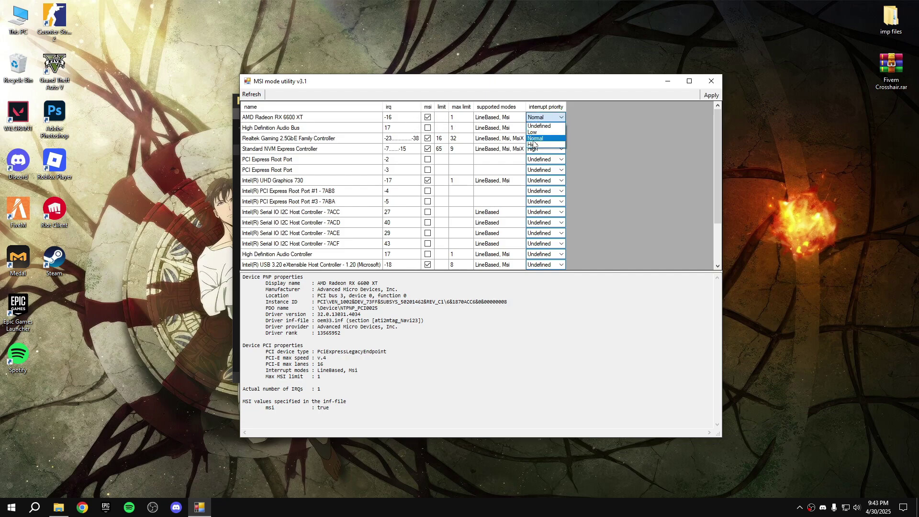
click(548, 137)
click(711, 81)
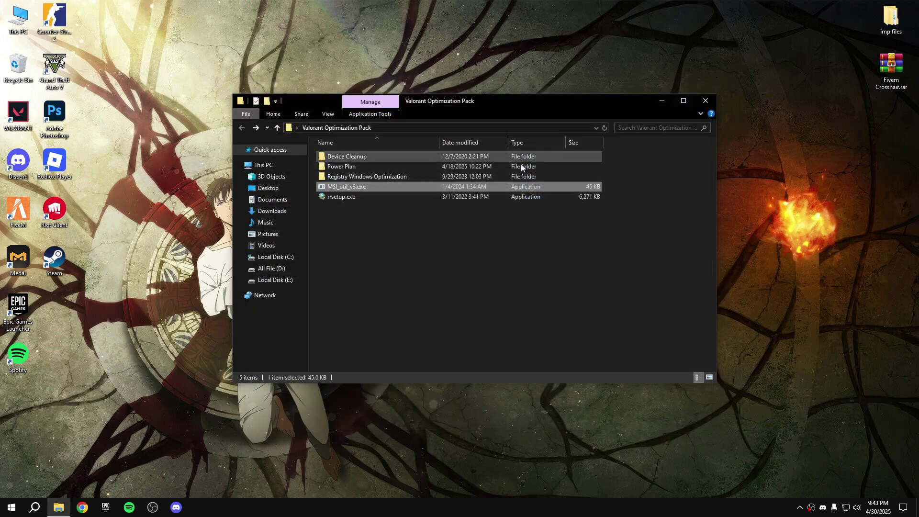
Step: Install Registry Repair with default settings, decline the newer-version download and let it fix 3 issues
click(350, 198)
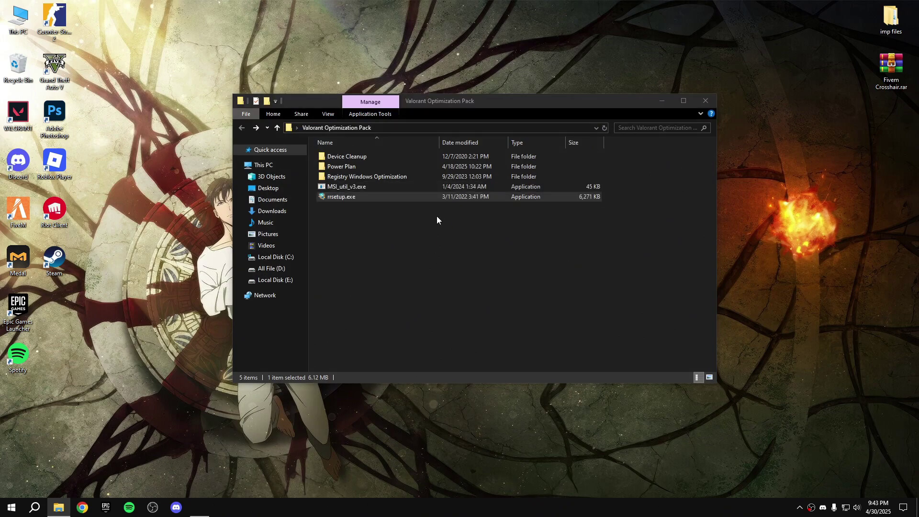
click(510, 330)
click(510, 331)
click(508, 333)
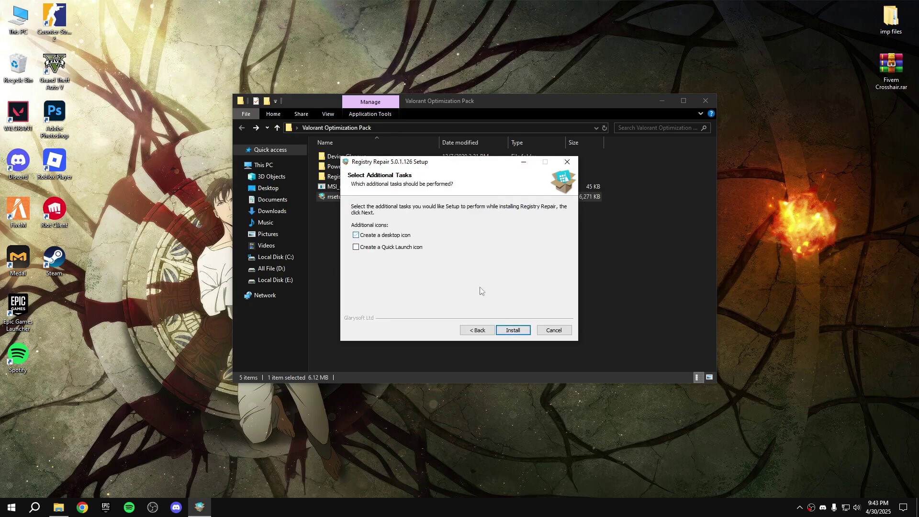
click(510, 329)
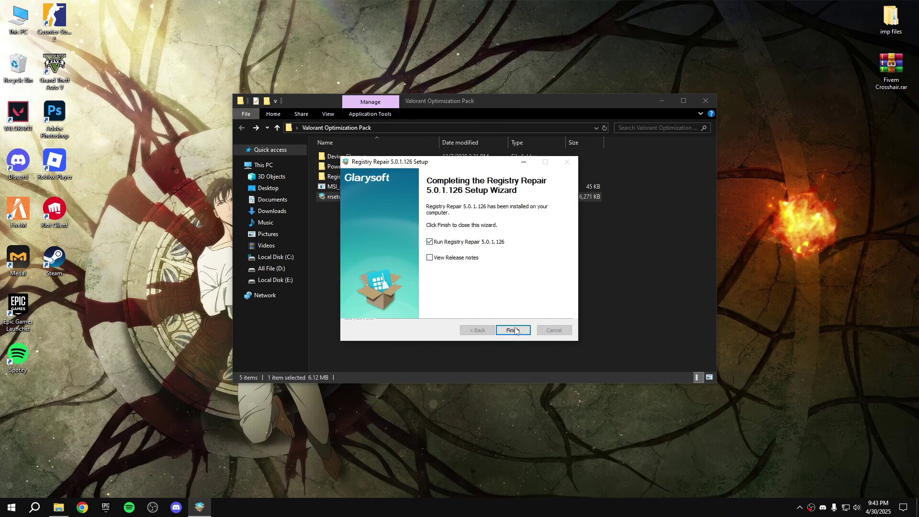
click(513, 331)
click(659, 105)
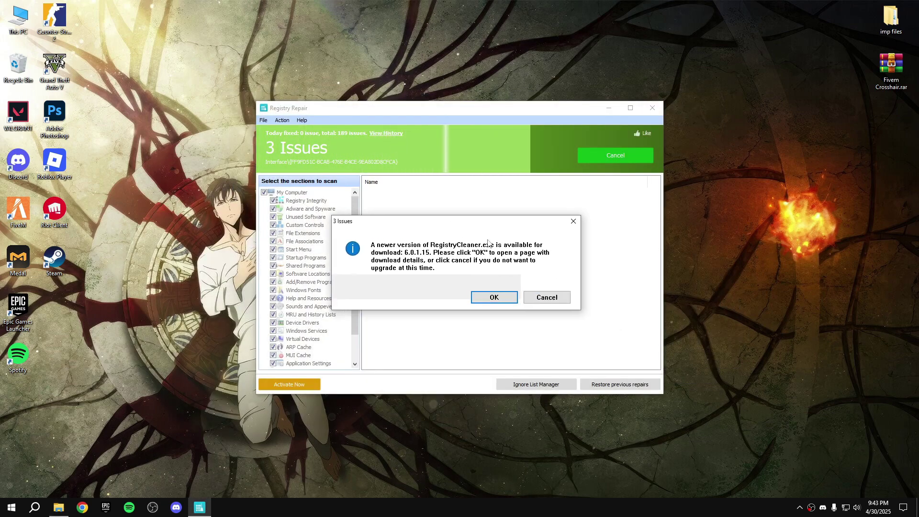
click(547, 298)
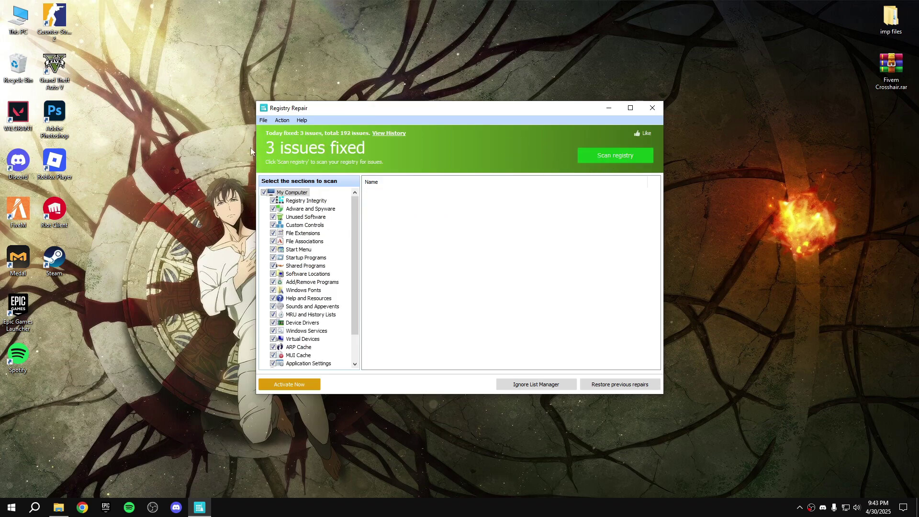
Step: Close Registry Repair and set Valorant's Video Display Mode to Fullscreen
click(643, 111)
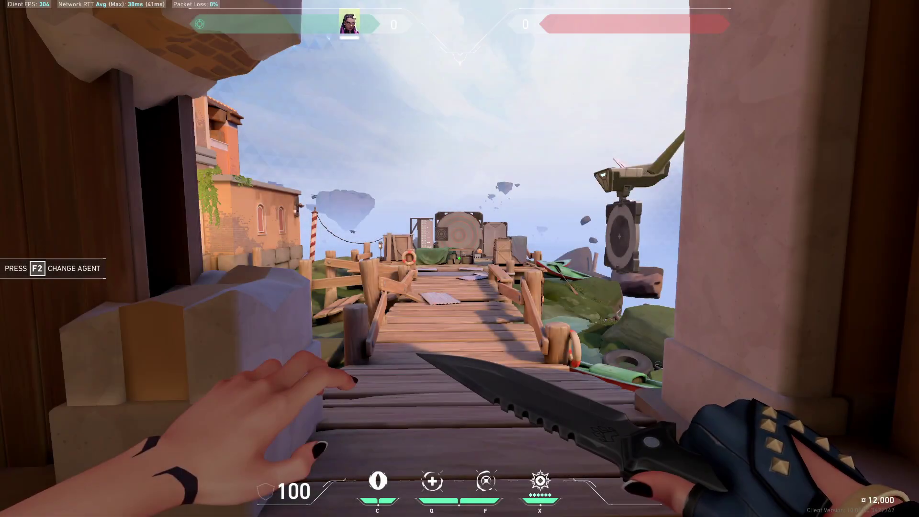
key(Escape)
click(526, 21)
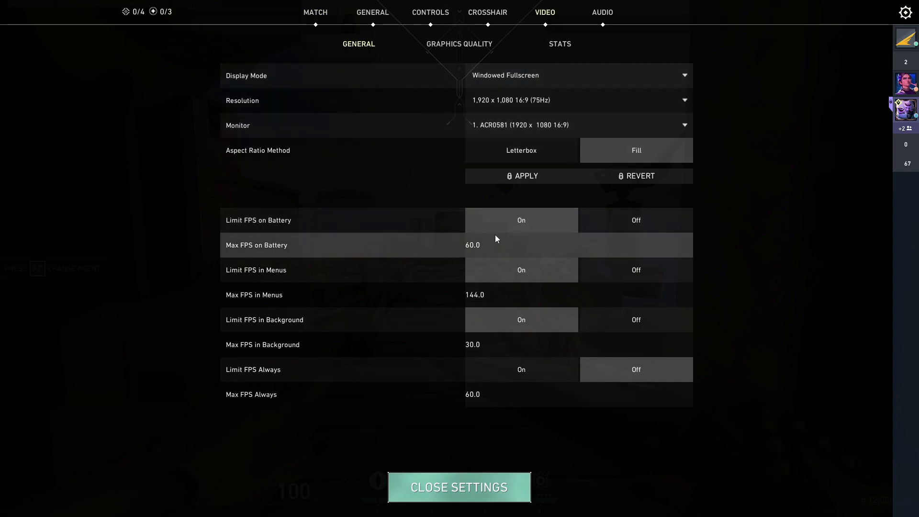
click(514, 77)
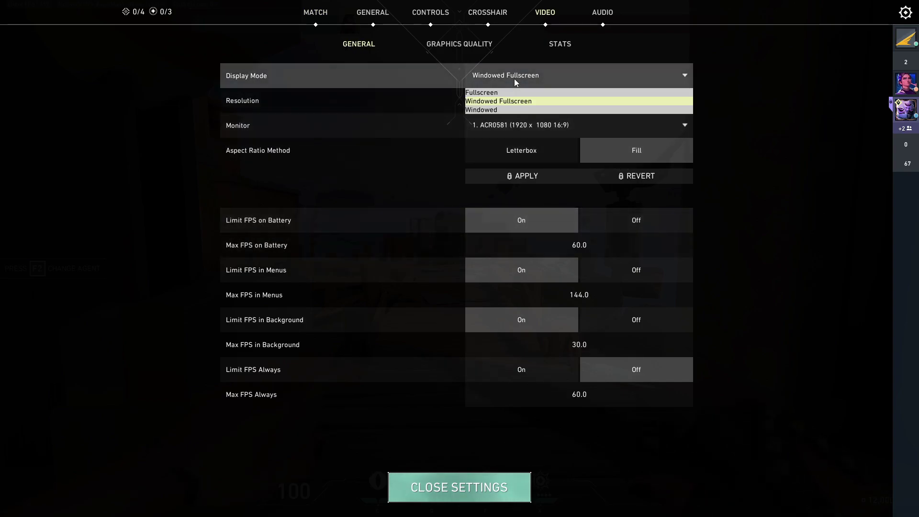
click(498, 90)
Step: Keep the 1920 x 1080 resolution and bring up the Graphics Quality settings
click(497, 100)
click(496, 100)
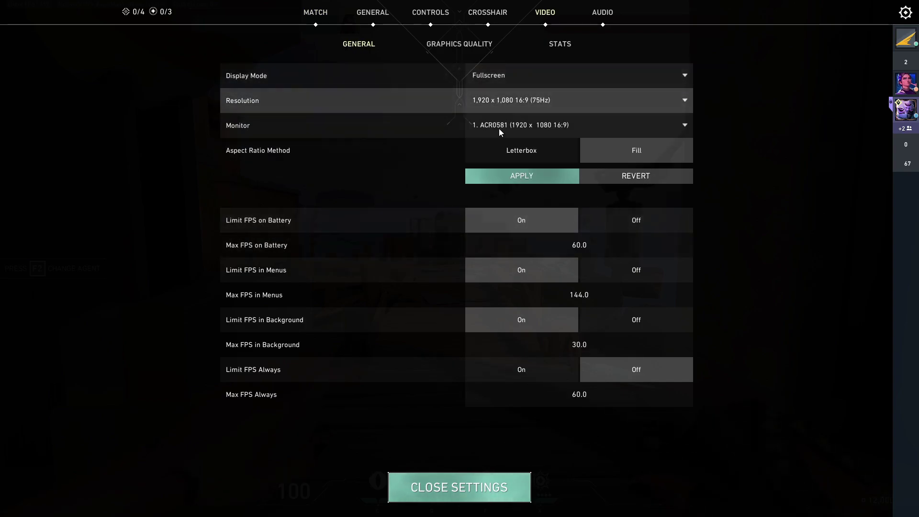
click(509, 99)
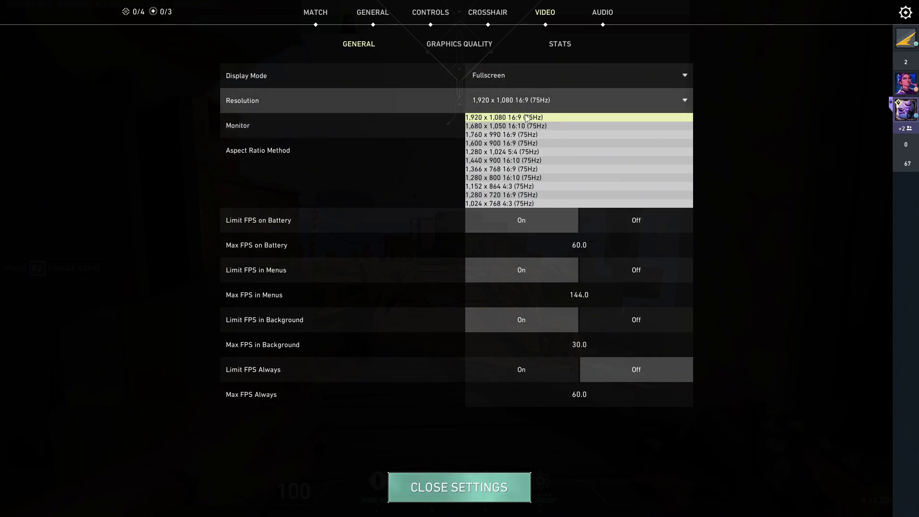
click(505, 102)
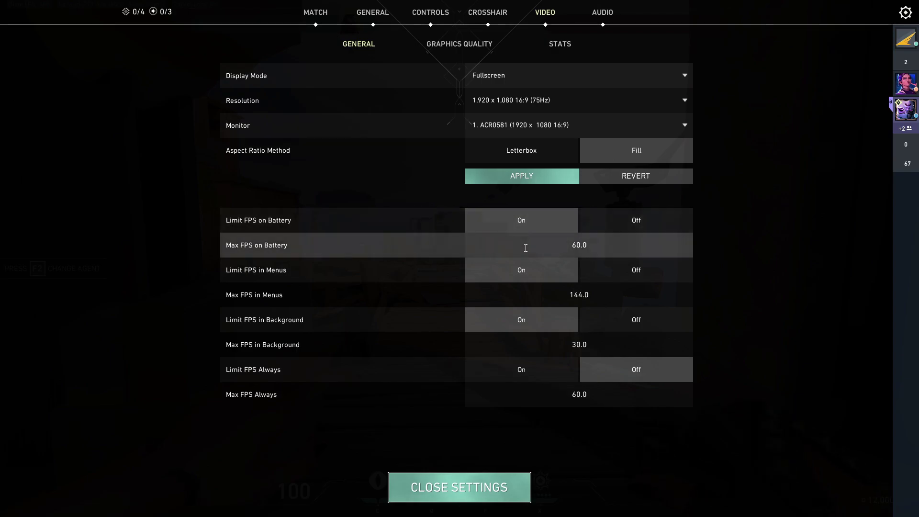
click(436, 42)
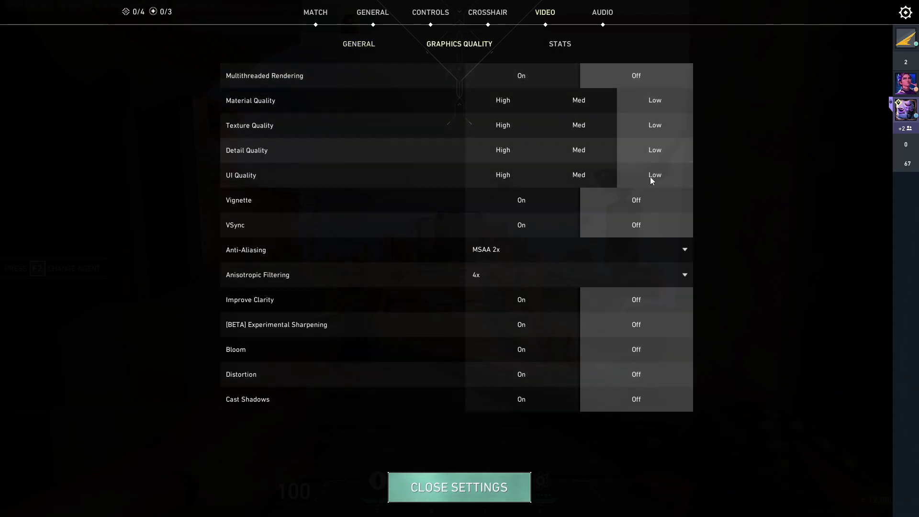
Step: Keep anti-aliasing at MSAA 2x and lower Anisotropic Filtering to 2x in Graphics Quality
click(535, 254)
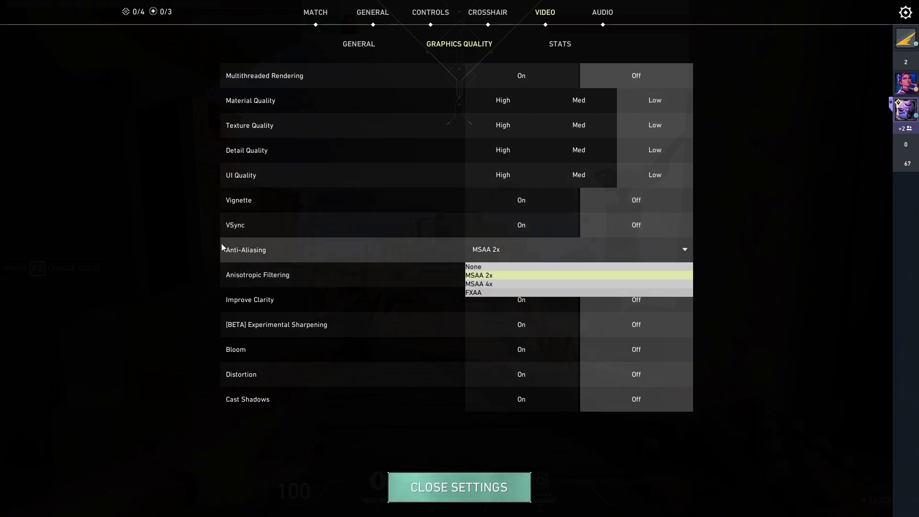
click(525, 276)
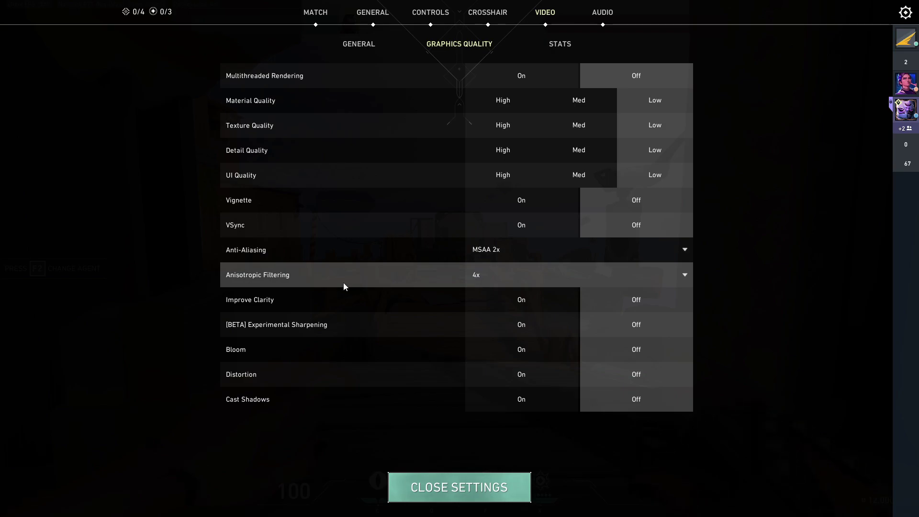
click(474, 301)
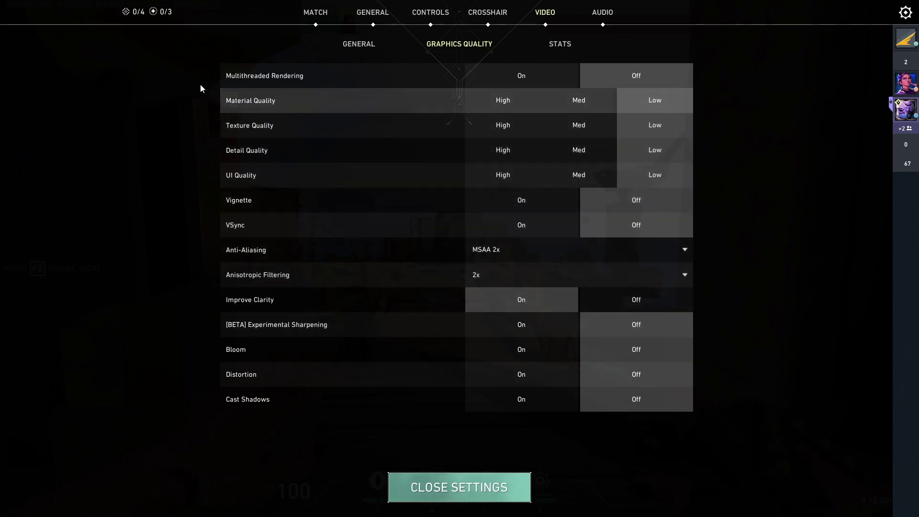
Step: Close the settings and test gameplay by firing the pistol and switching to the knife
mouse_move(235, 80)
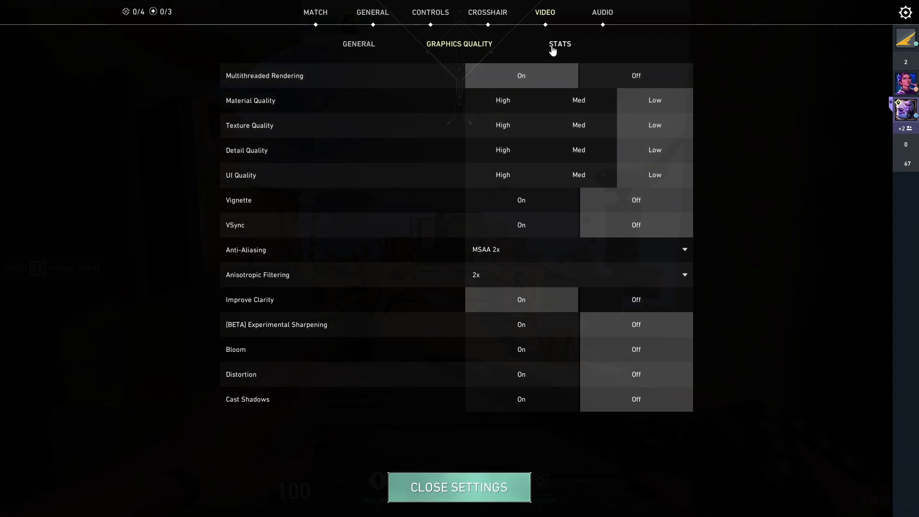
click(449, 484)
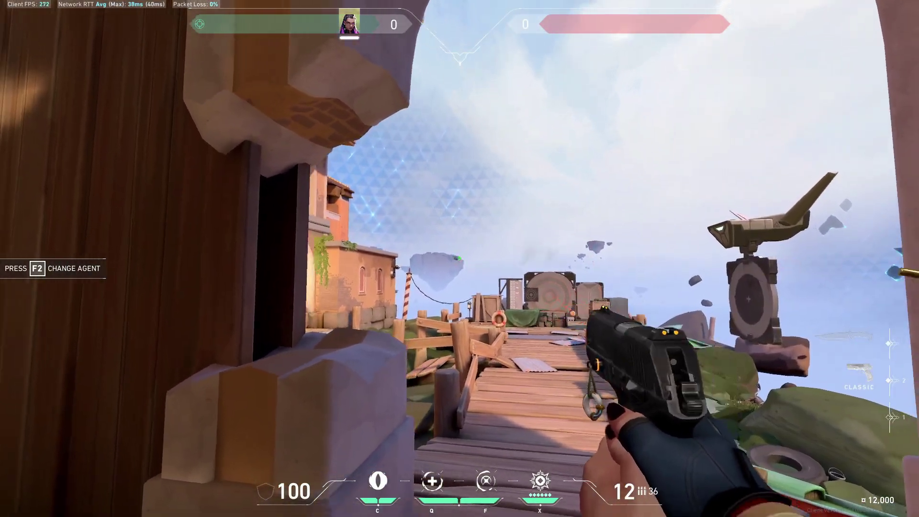
click(460, 259)
key(3)
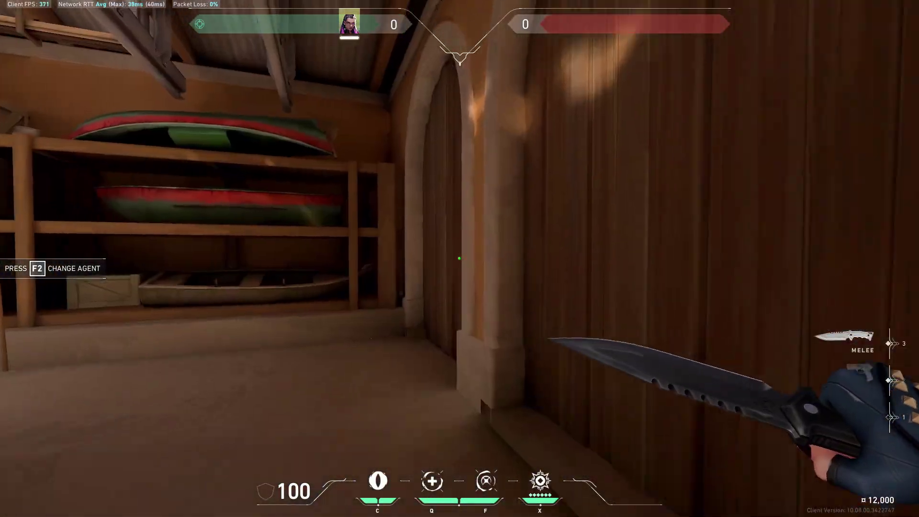